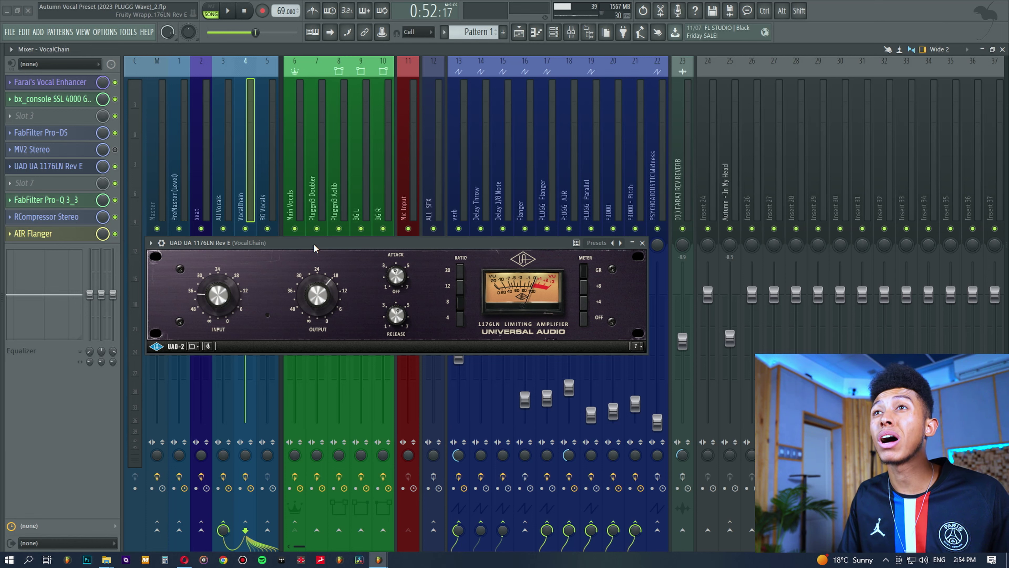
{"action": "key", "text": "alt+Tab"}
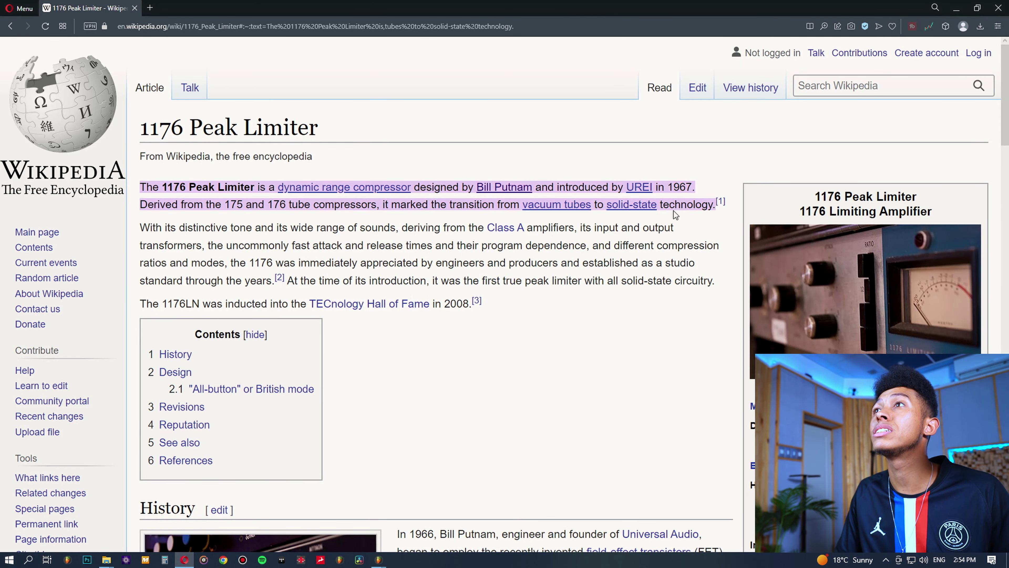
{"action": "left_click_drag", "start_coordinate": [668, 187], "coordinate": [698, 187]}
{"action": "left_click", "coordinate": [701, 302]}
{"action": "mouse_move", "coordinate": [510, 190]}
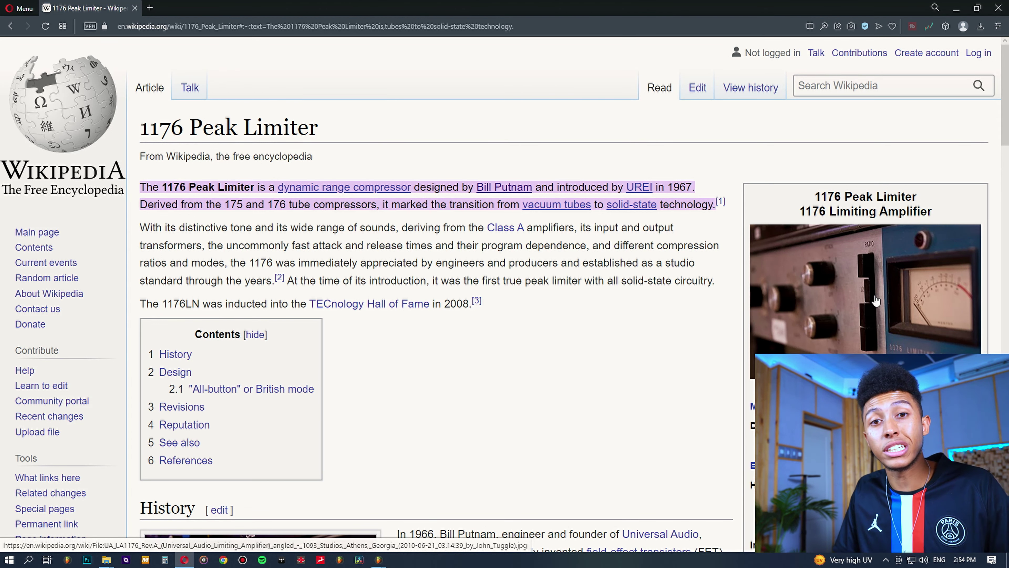
{"action": "scroll", "coordinate": [876, 301], "scroll_direction": "down", "scroll_amount": 10}
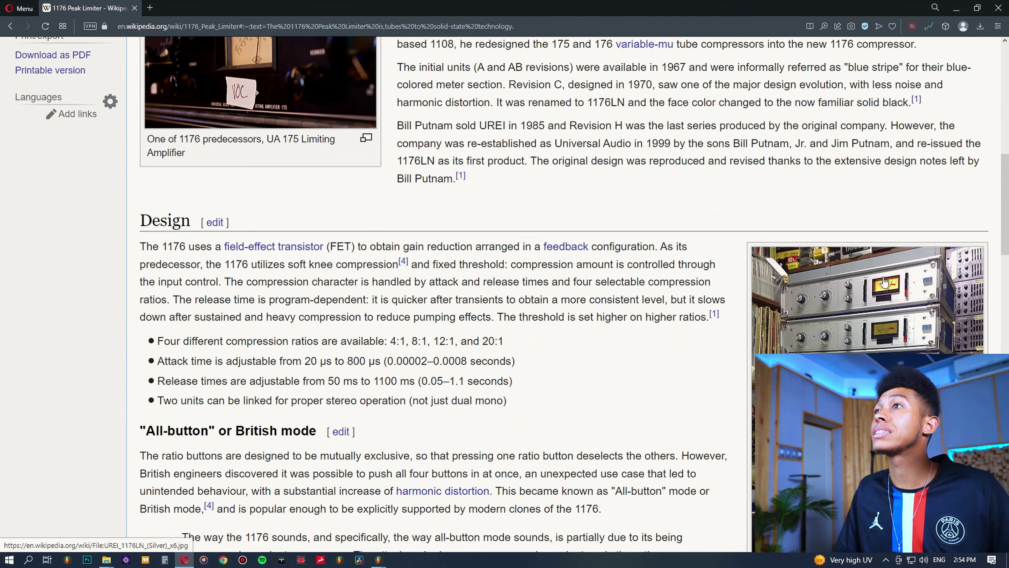
{"action": "scroll", "coordinate": [893, 238], "scroll_direction": "down", "scroll_amount": 15}
{"action": "scroll", "coordinate": [894, 239], "scroll_direction": "up", "scroll_amount": 15}
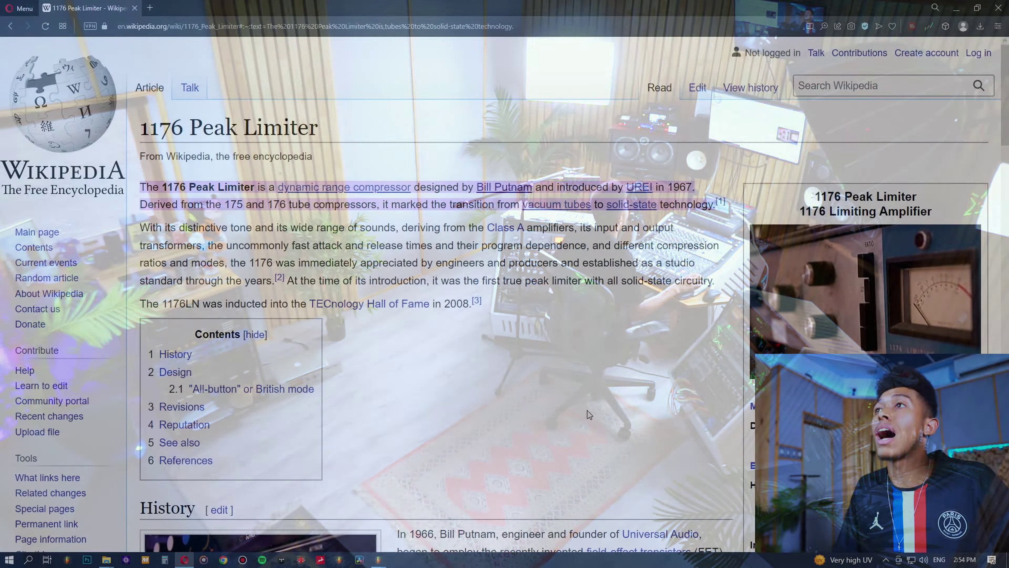
{"action": "key", "text": "alt+Tab"}
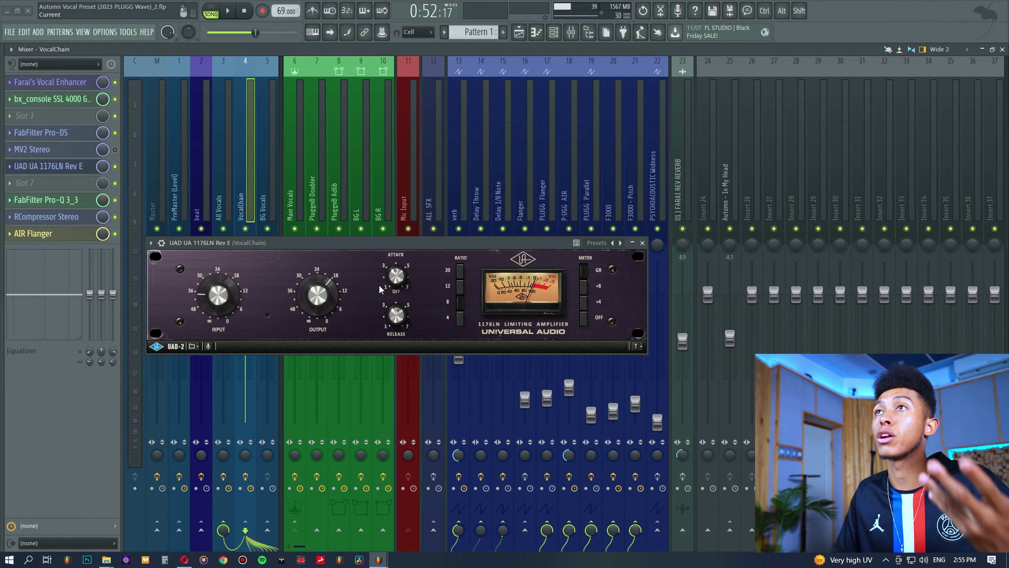
Nudge the 1176LN window slightly and switch to the Wikipedia 1176 Peak Limiter article in Opera.
{"action": "left_click_drag", "start_coordinate": [350, 247], "coordinate": [348, 245]}
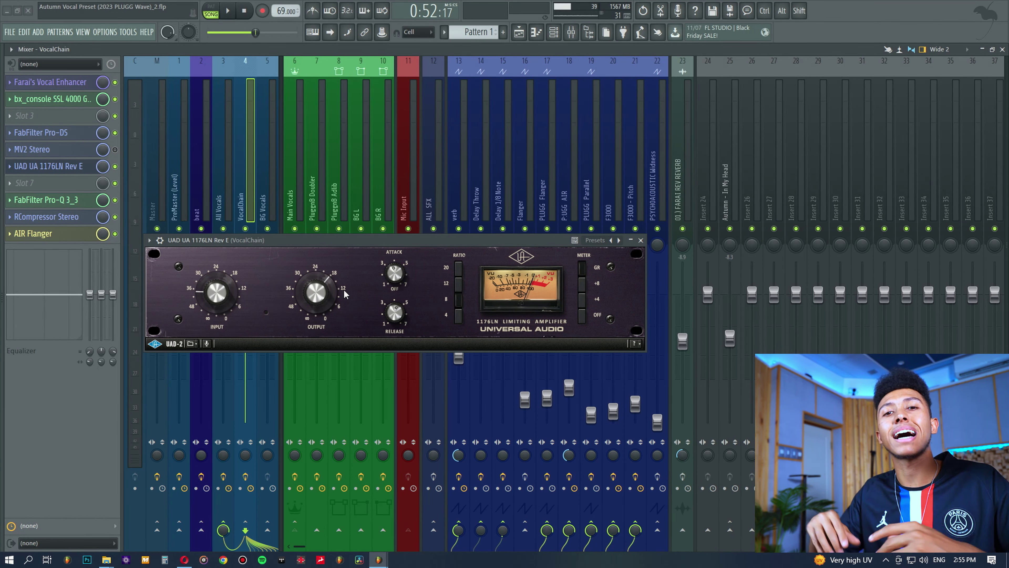
{"action": "key", "text": "alt"}
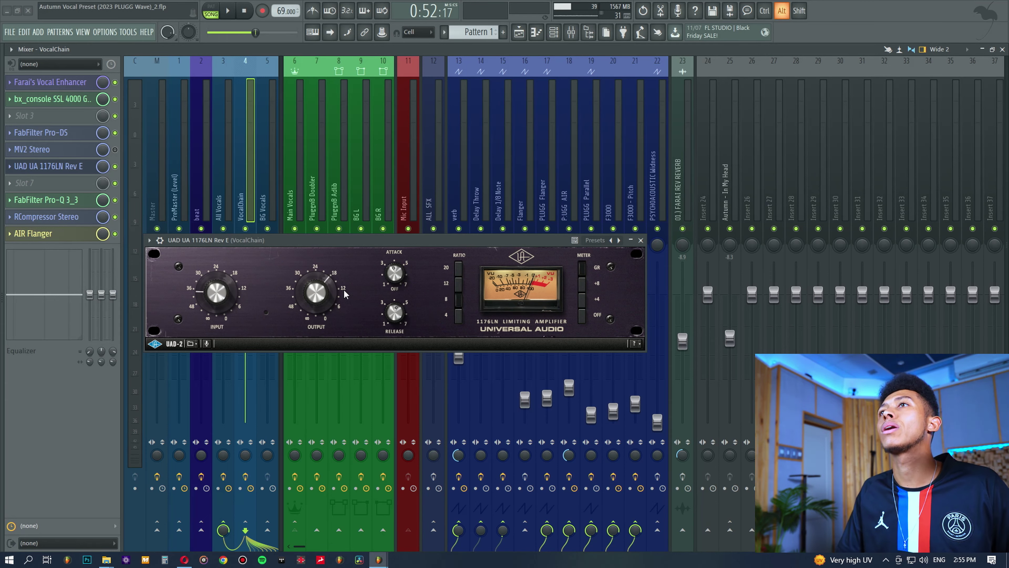
{"action": "key", "text": "alt+Tab"}
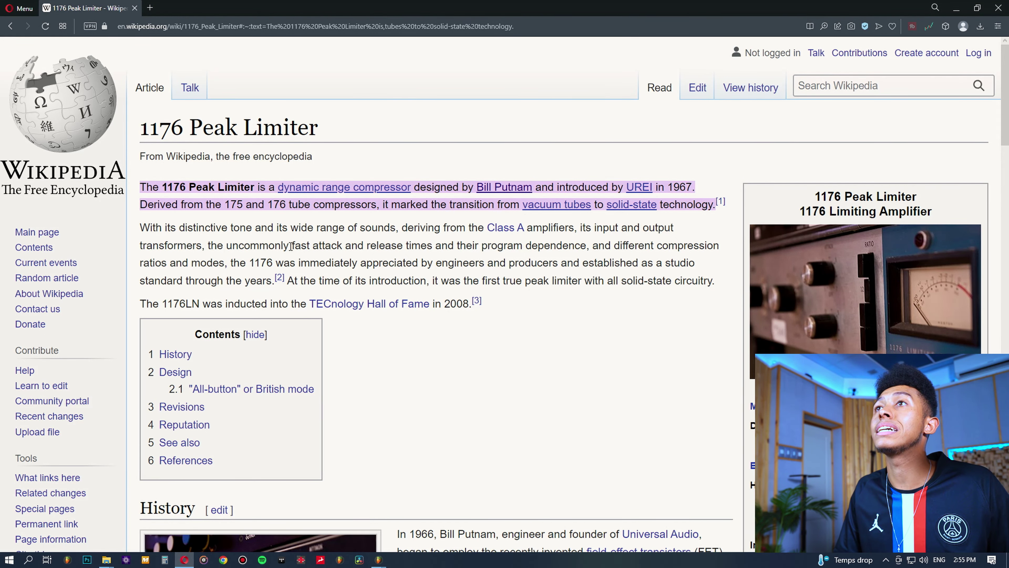
Highlight the 'fast attack and release' phrase in the Wikipedia article.
{"action": "left_click_drag", "start_coordinate": [292, 245], "coordinate": [423, 245]}
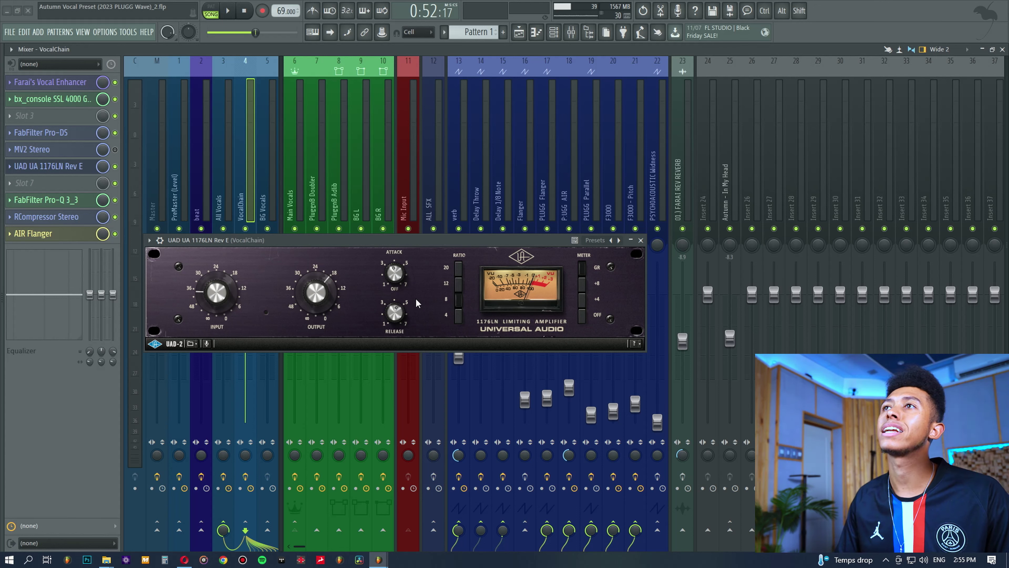
{"action": "left_click_drag", "start_coordinate": [400, 237], "coordinate": [400, 242]}
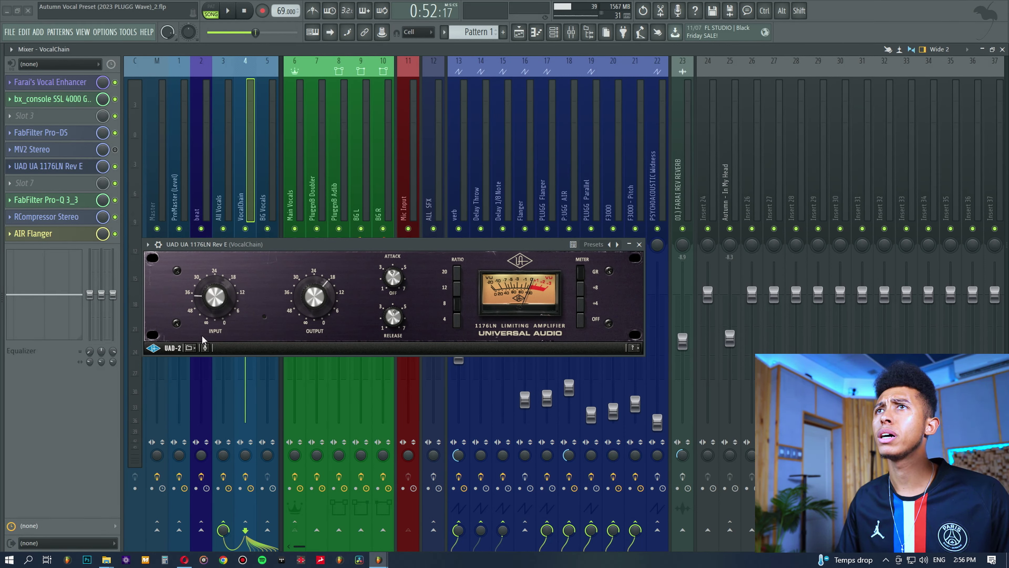
{"action": "left_click_drag", "start_coordinate": [371, 246], "coordinate": [364, 237]}
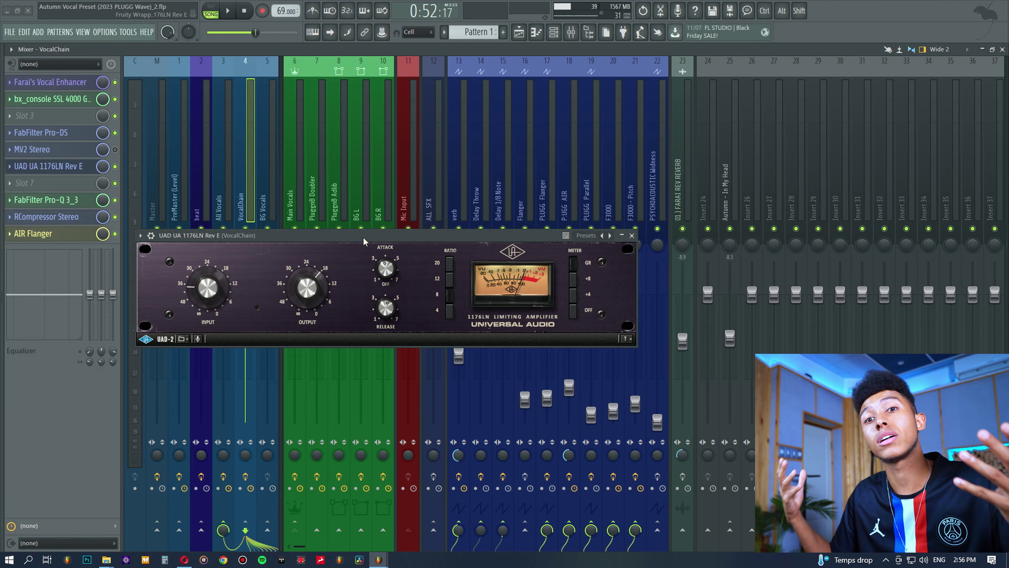
{"action": "left_click_drag", "start_coordinate": [363, 237], "coordinate": [365, 247]}
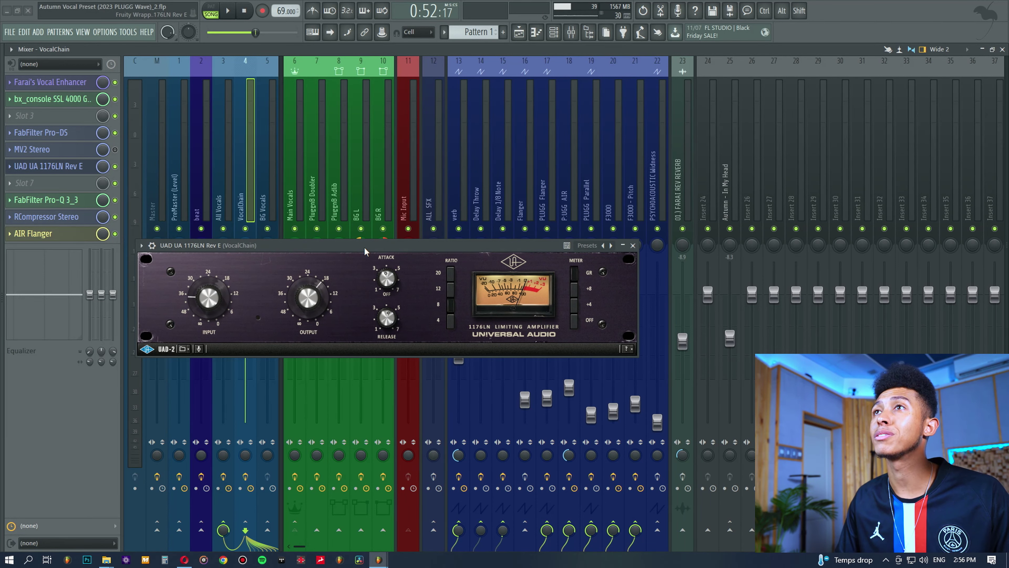
{"action": "mouse_move", "coordinate": [365, 248]}
{"action": "left_mouse_down"}
{"action": "mouse_move", "coordinate": [354, 238]}
{"action": "mouse_move", "coordinate": [366, 247]}
{"action": "left_mouse_up"}
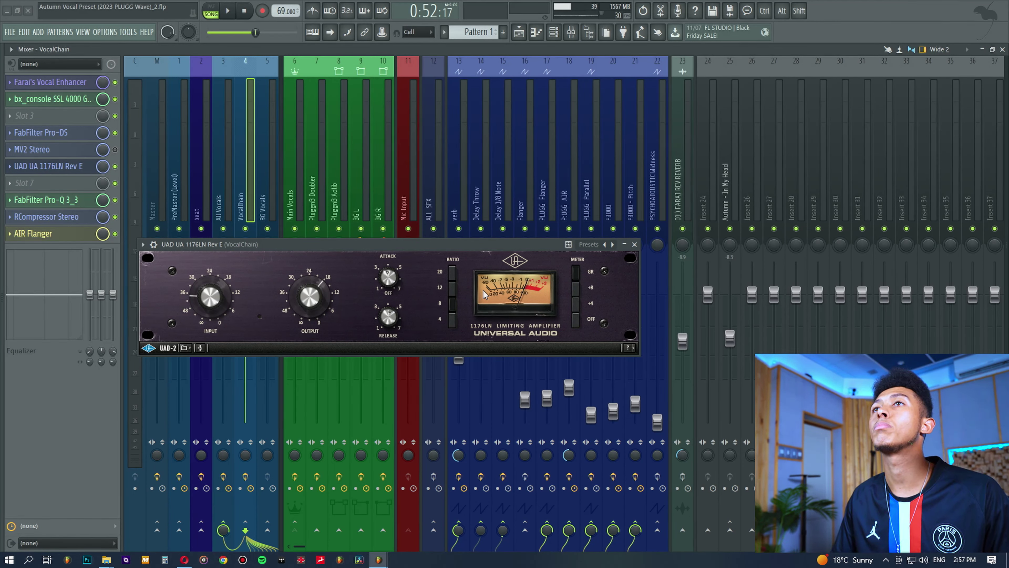
Reposition the 1176LN window, bypass it on VocalChain, and start the song playing.
{"action": "left_click_drag", "start_coordinate": [380, 240], "coordinate": [391, 244]}
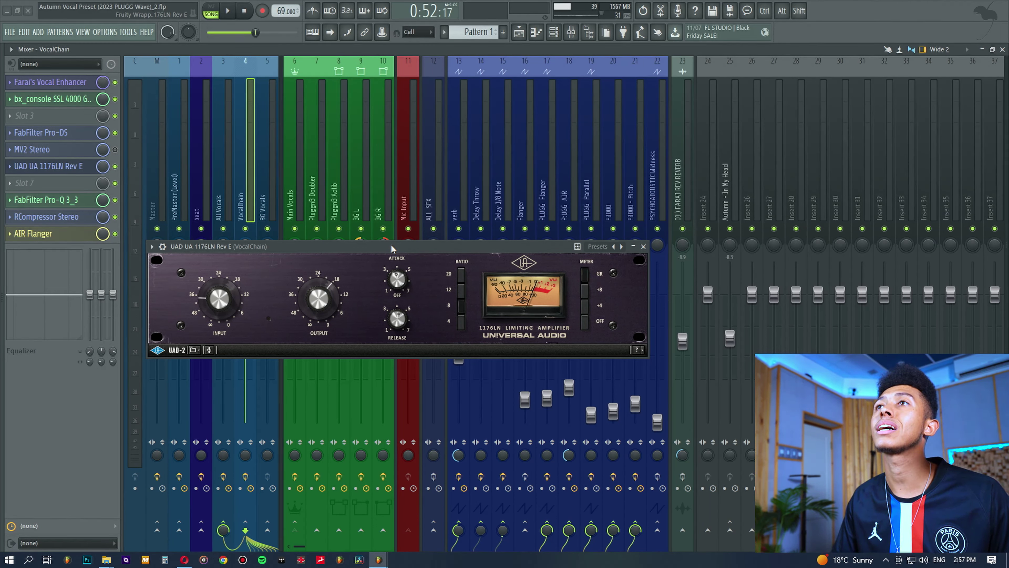
{"action": "left_click_drag", "start_coordinate": [391, 245], "coordinate": [371, 245]}
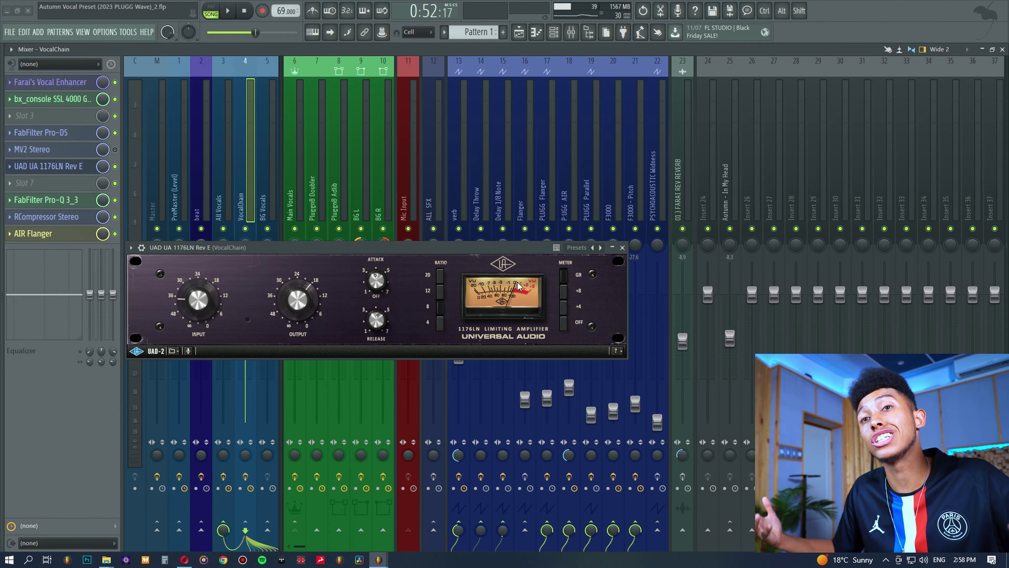
{"action": "left_click_drag", "start_coordinate": [495, 246], "coordinate": [518, 249]}
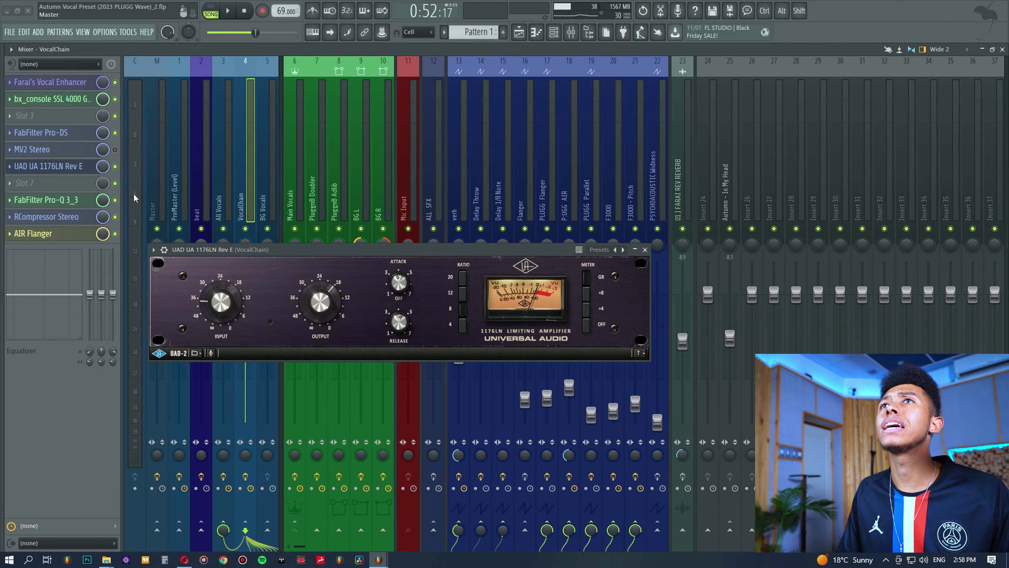
{"action": "left_click", "coordinate": [115, 166]}
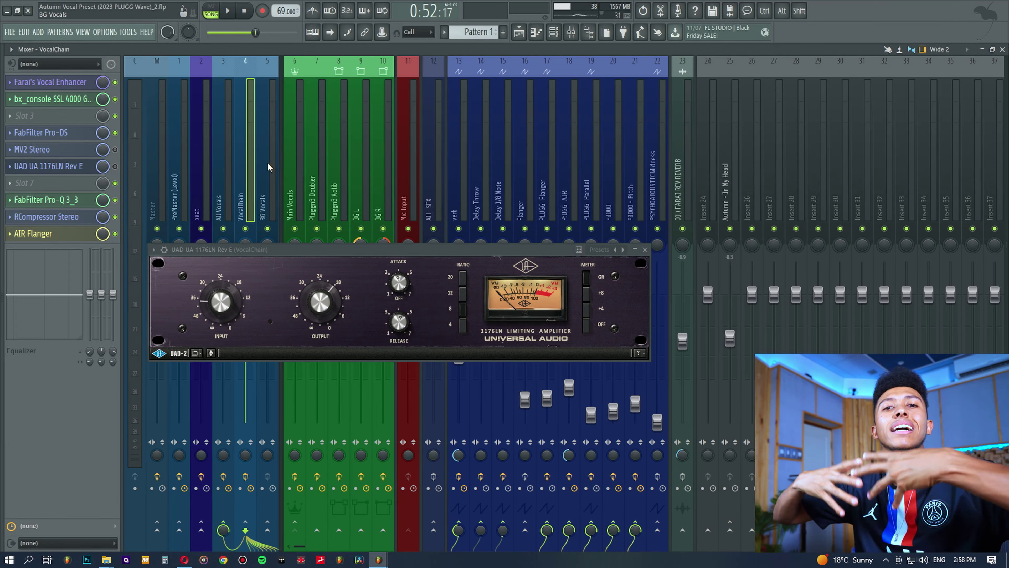
{"action": "key", "text": "space"}
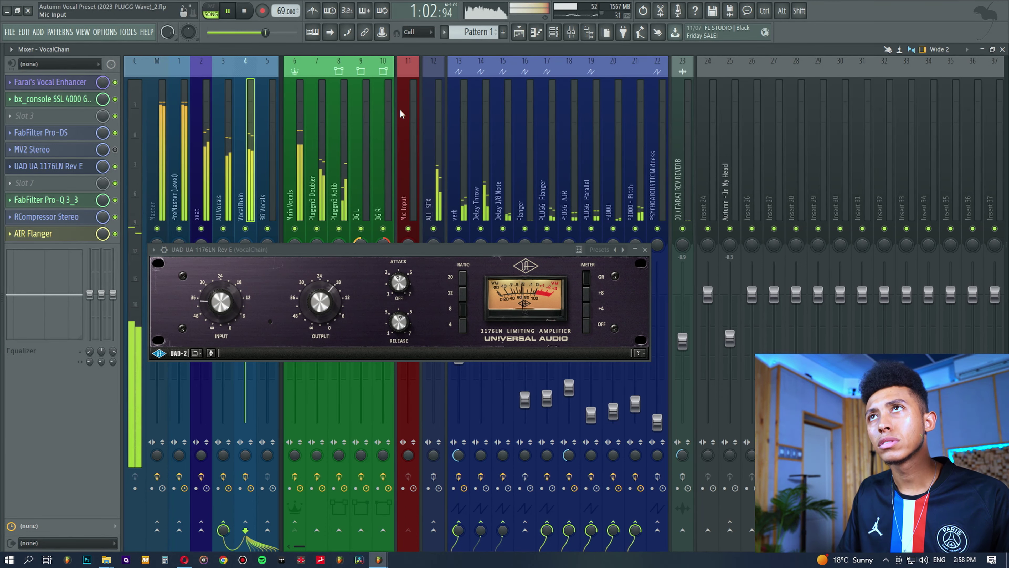
Stop playback, leaving the song position at 0:52.
{"action": "key", "text": "space"}
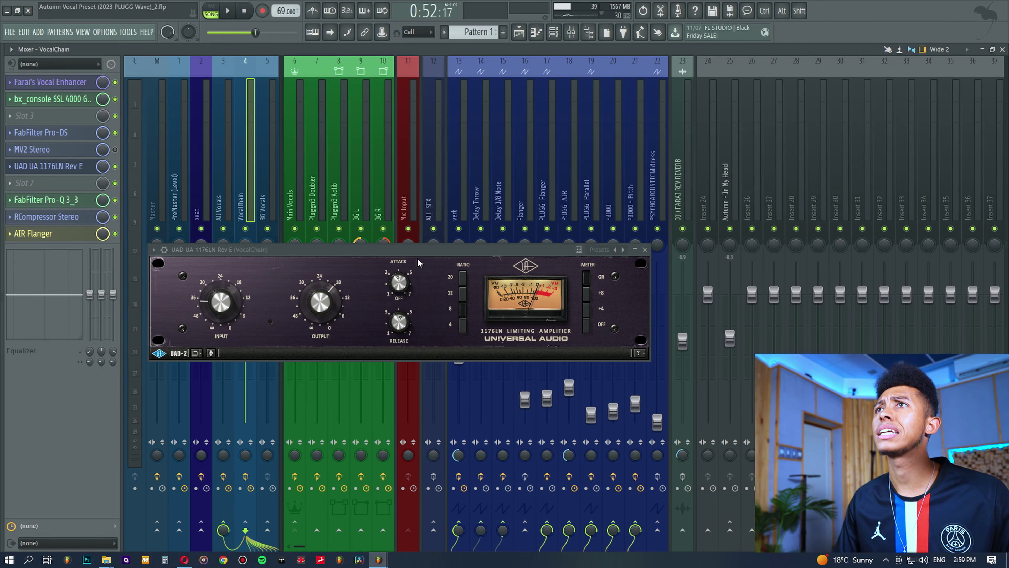
{"action": "mouse_move", "coordinate": [418, 250]}
{"action": "left_mouse_down"}
{"action": "mouse_move", "coordinate": [407, 250]}
{"action": "mouse_move", "coordinate": [427, 251]}
{"action": "left_mouse_up"}
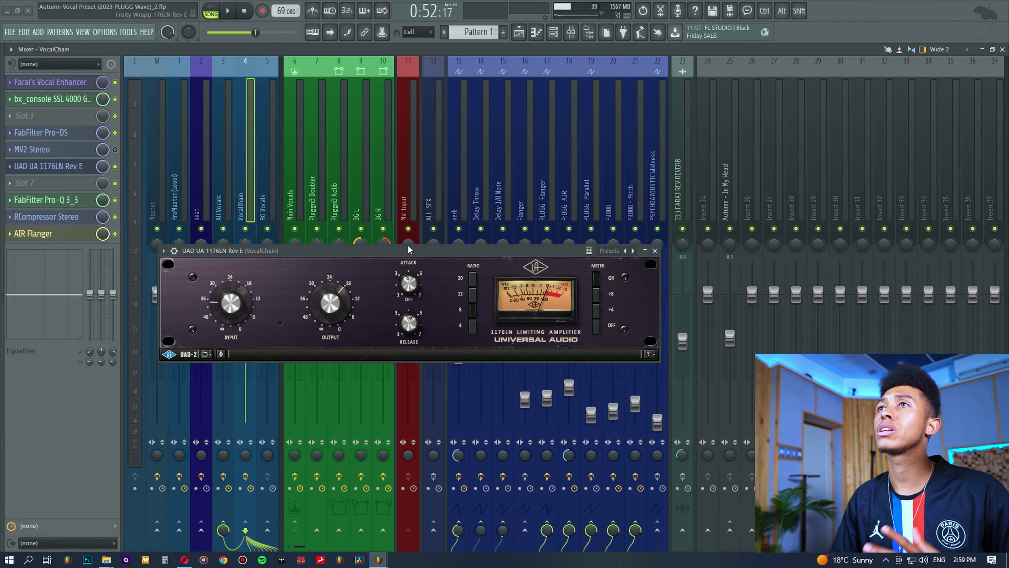
{"action": "key", "text": "space"}
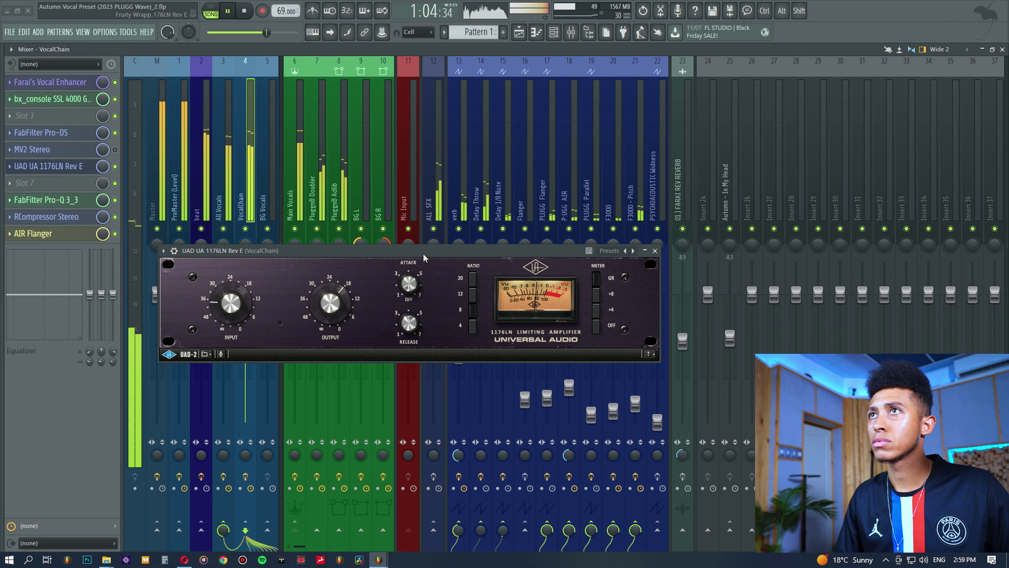
{"action": "key", "text": "space"}
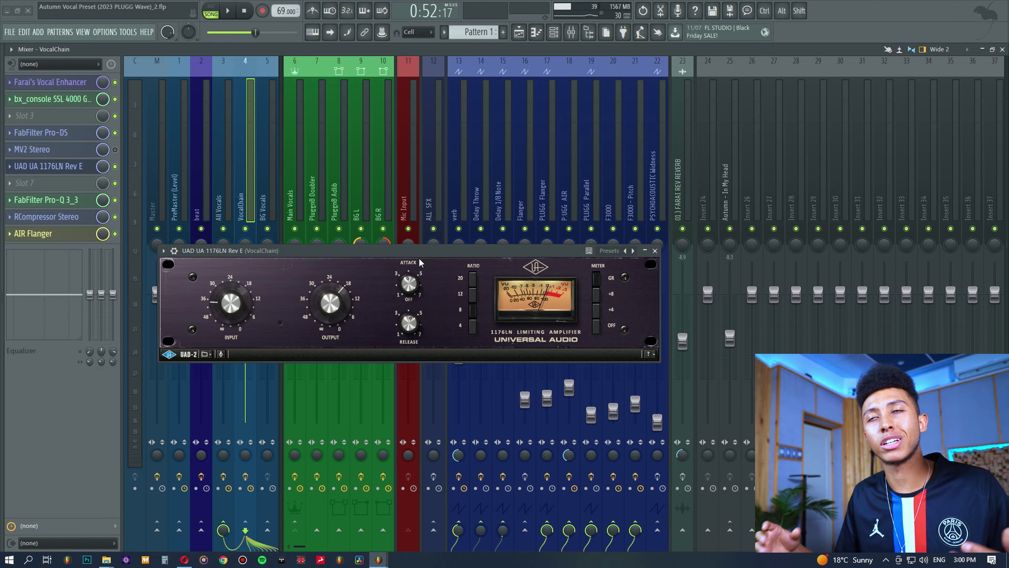
Play and stop the song to hear the 1176LN-compressed vocals, then undo the last Attack change.
{"action": "key", "text": "space"}
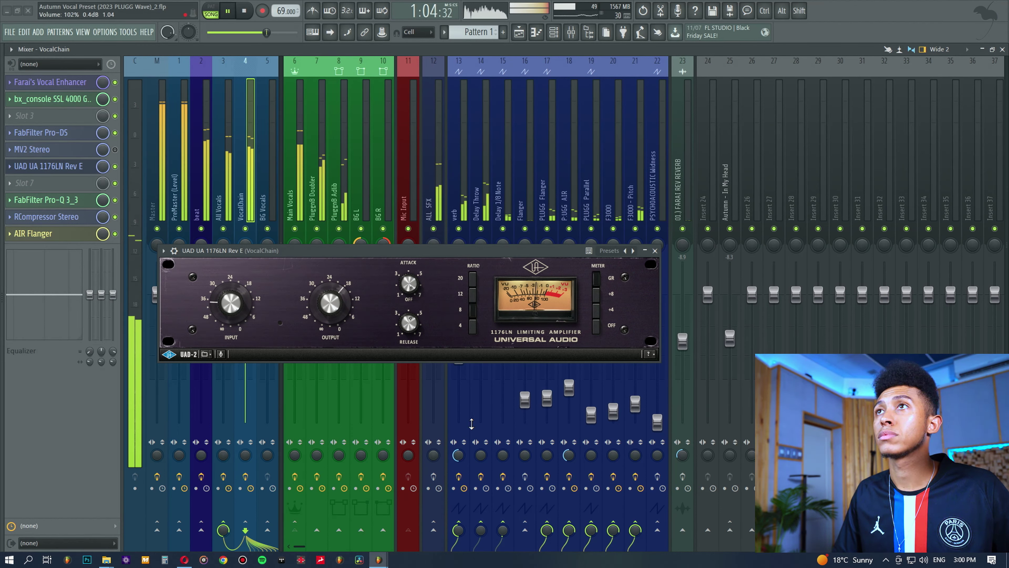
{"action": "key", "text": "space"}
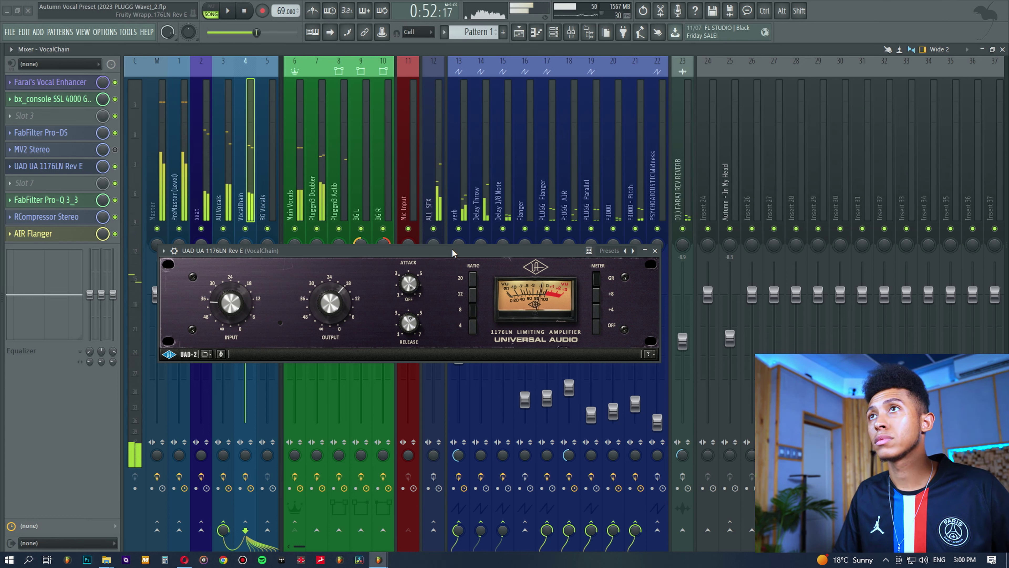
{"action": "key", "text": "ctrl+z"}
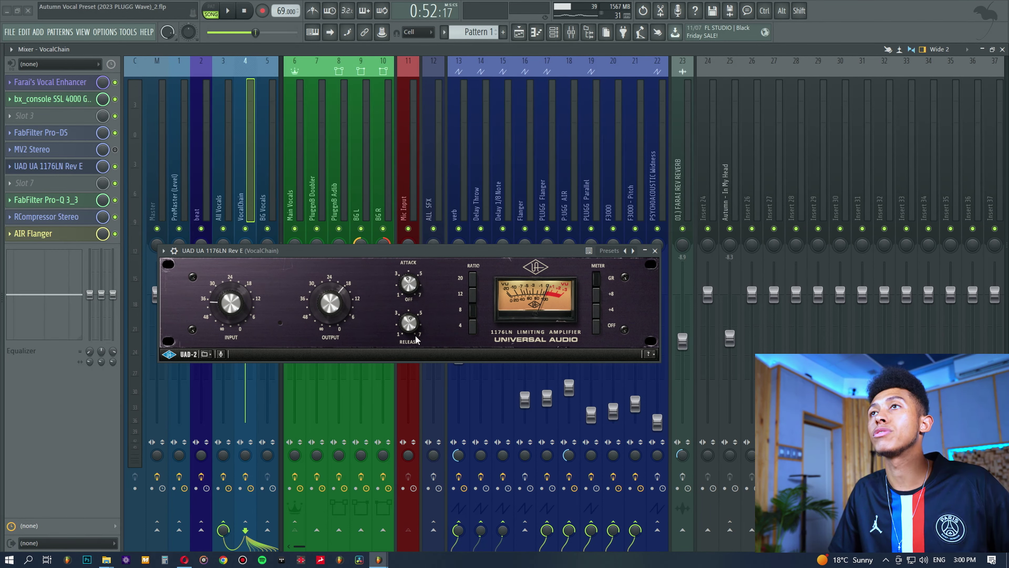
Audition the compressed lead vocal twice, then undo the last Release knob tweak on the 1176LN.
{"action": "key", "text": "space"}
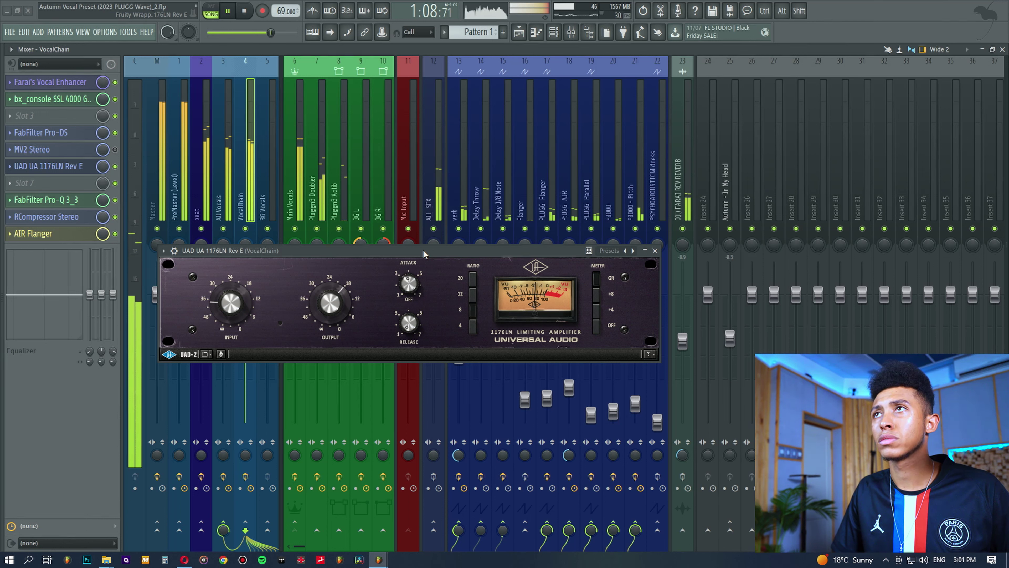
{"action": "key", "text": "space"}
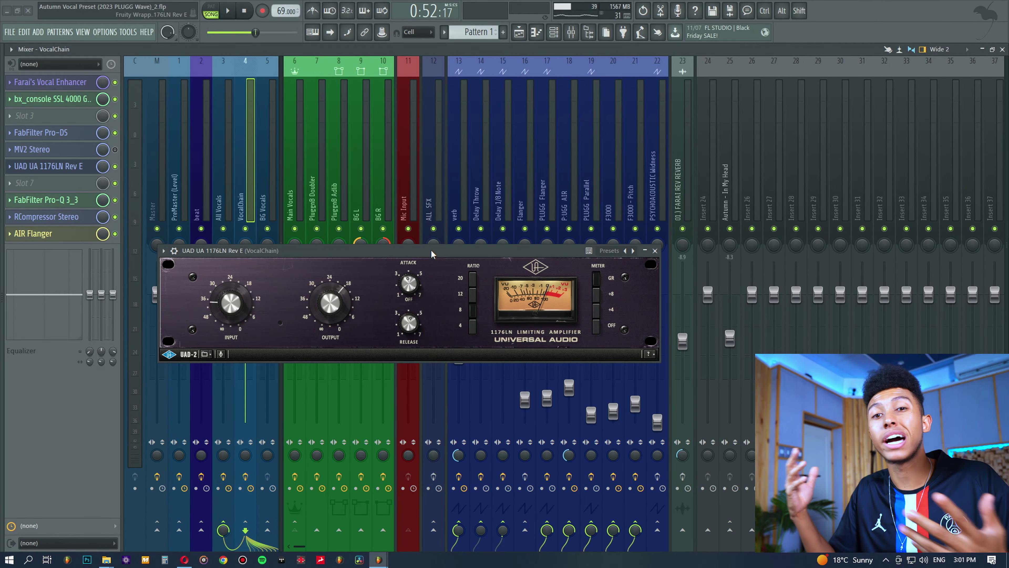
{"action": "key", "text": "space"}
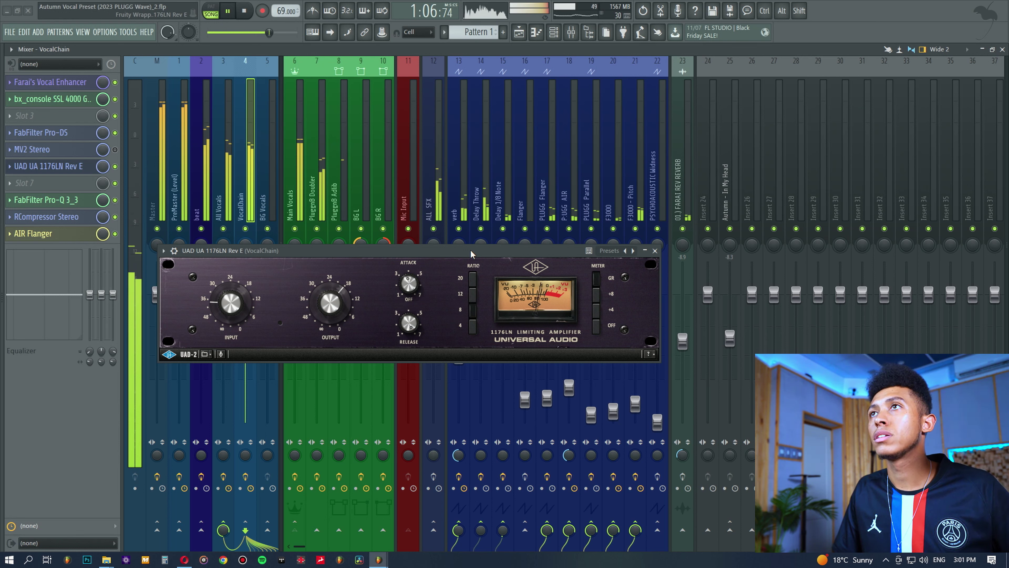
{"action": "key", "text": "space"}
{"action": "key", "text": "ctrl+z"}
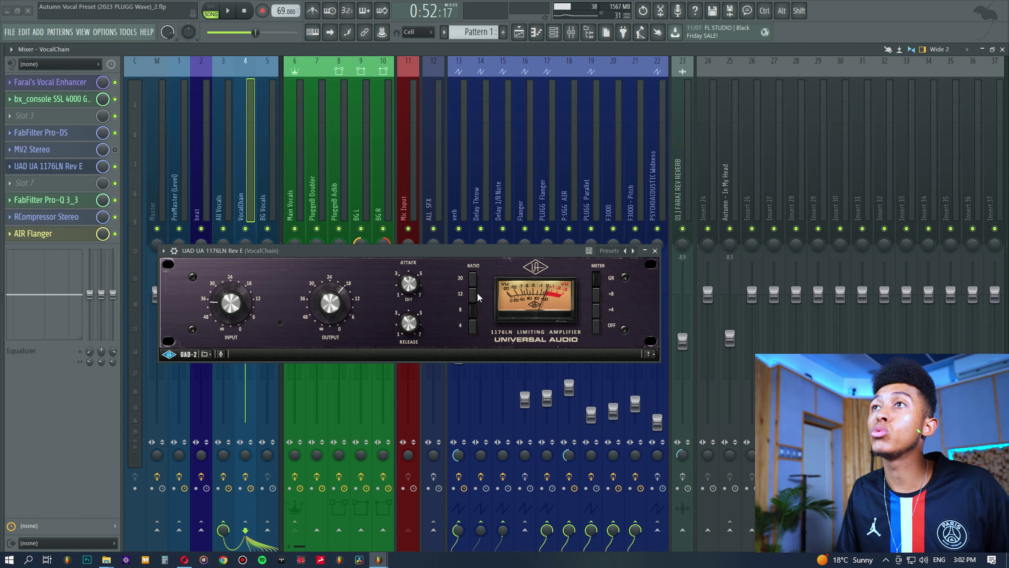
Try 20:1, 8:1 and 4:1 ratio combinations on the 1176LN, ending with 8:1 alone.
{"action": "left_click", "coordinate": [474, 279]}
{"action": "left_click", "coordinate": [475, 312], "text": "shift"}
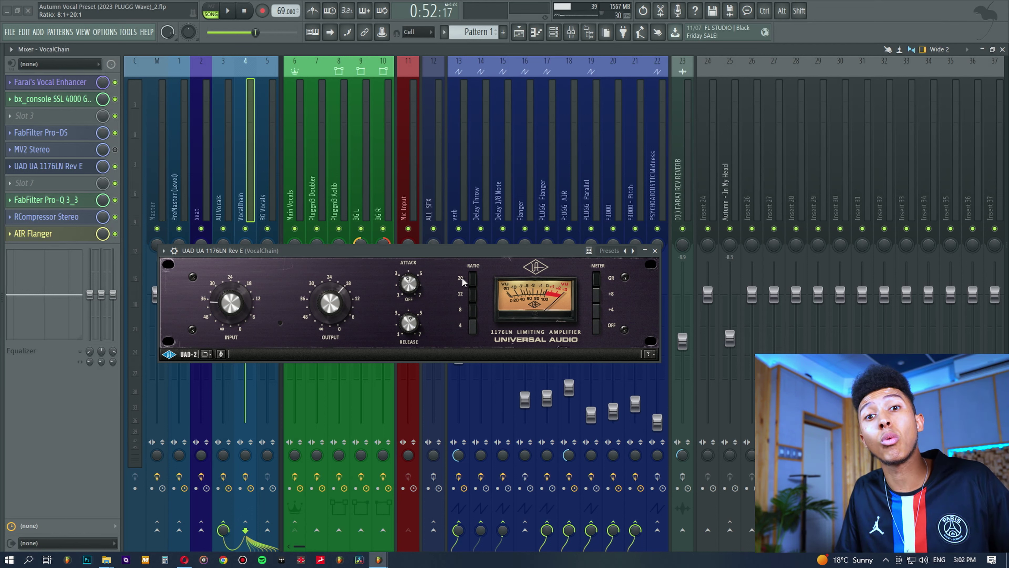
{"action": "left_click", "coordinate": [471, 308]}
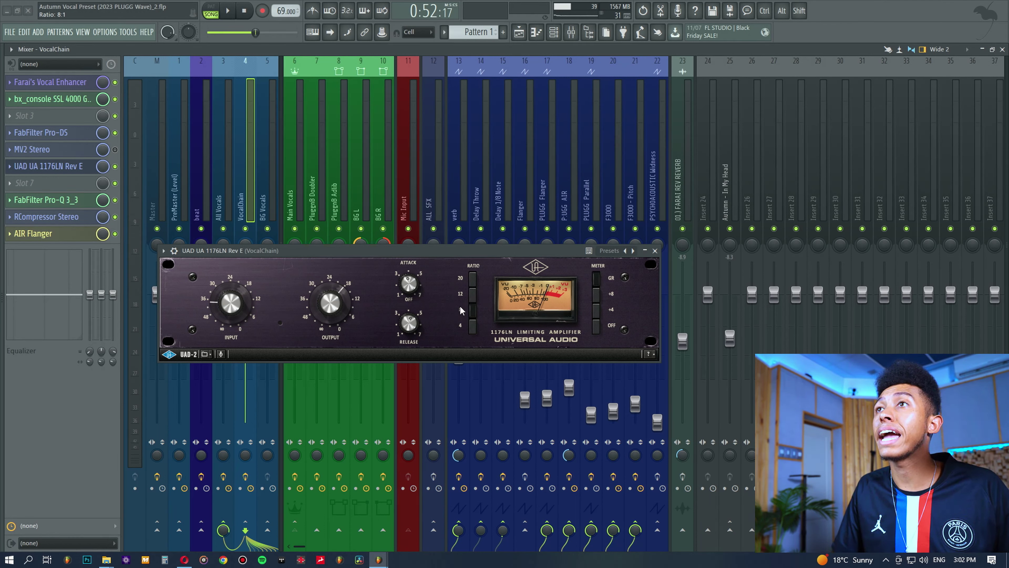
{"action": "left_click", "coordinate": [472, 326], "text": "shift"}
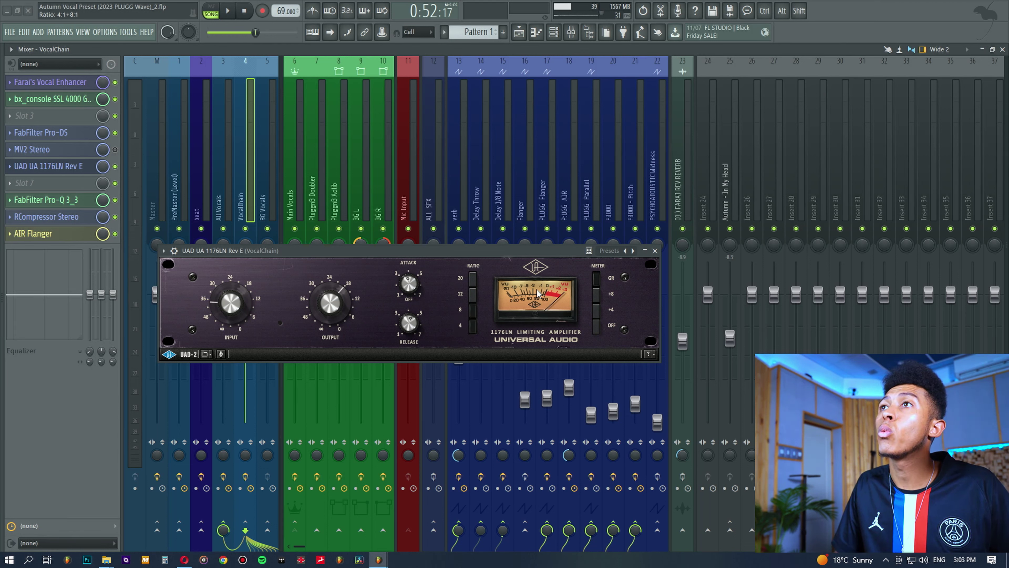
{"action": "left_click", "coordinate": [472, 317]}
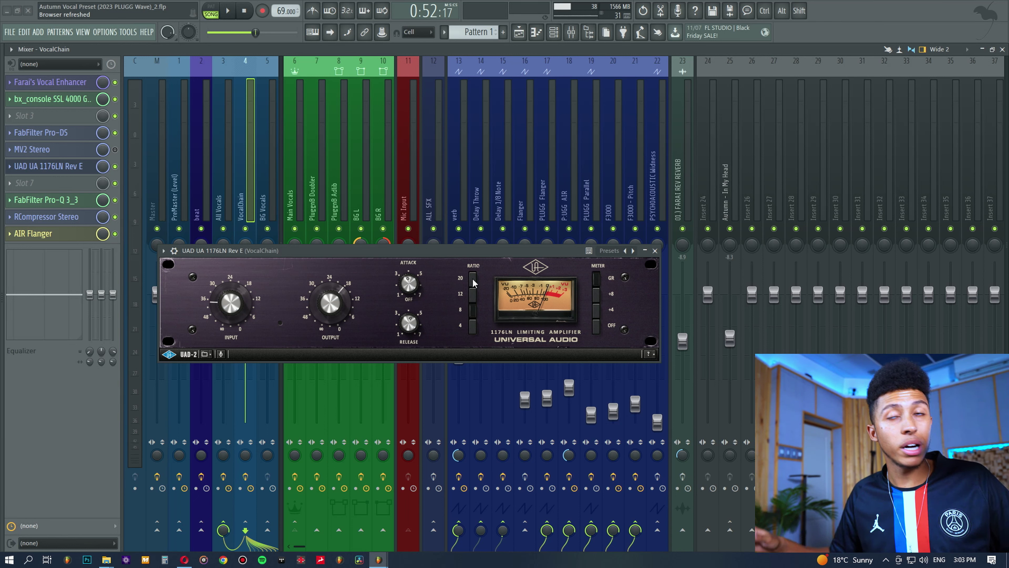
Try 4:1 with 20:1 together, return to 8:1, and move the 1176LN window down slightly.
{"action": "left_click", "coordinate": [473, 325], "text": "shift"}
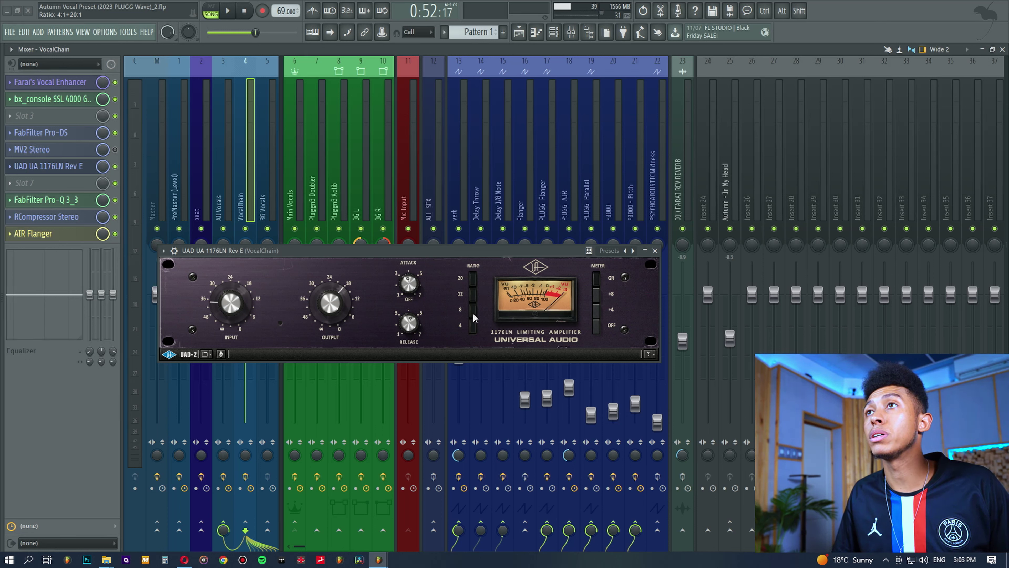
{"action": "left_click", "coordinate": [474, 313]}
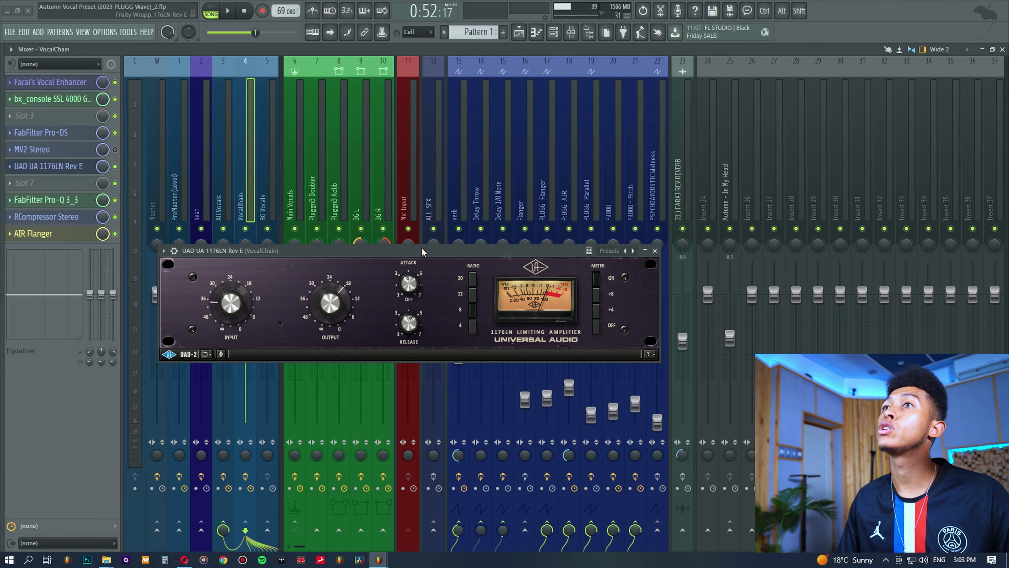
{"action": "left_click_drag", "start_coordinate": [423, 251], "coordinate": [422, 266]}
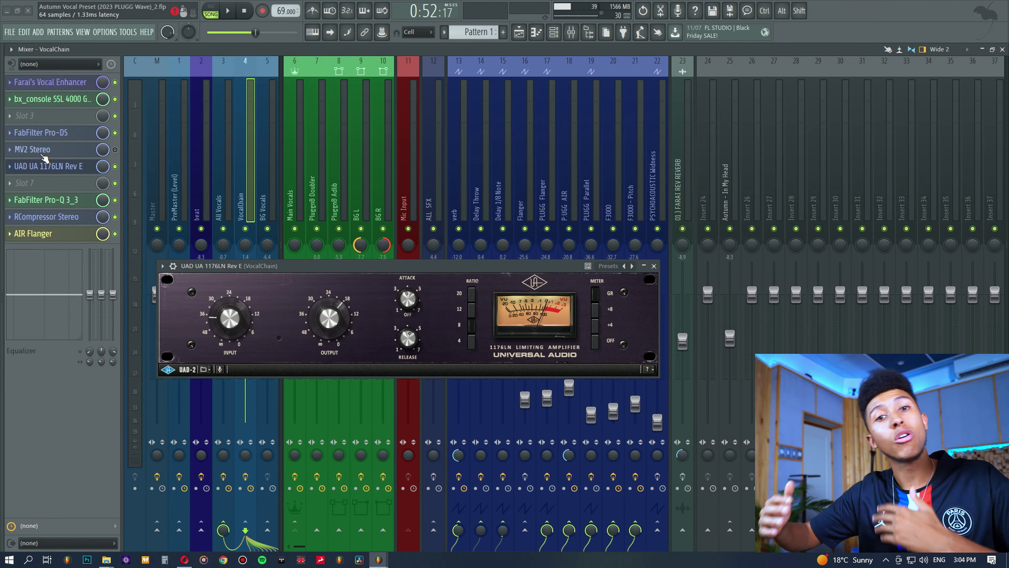
Open the RCompressor opto compressor and place it beside the 1176LN window.
{"action": "left_click", "coordinate": [56, 219]}
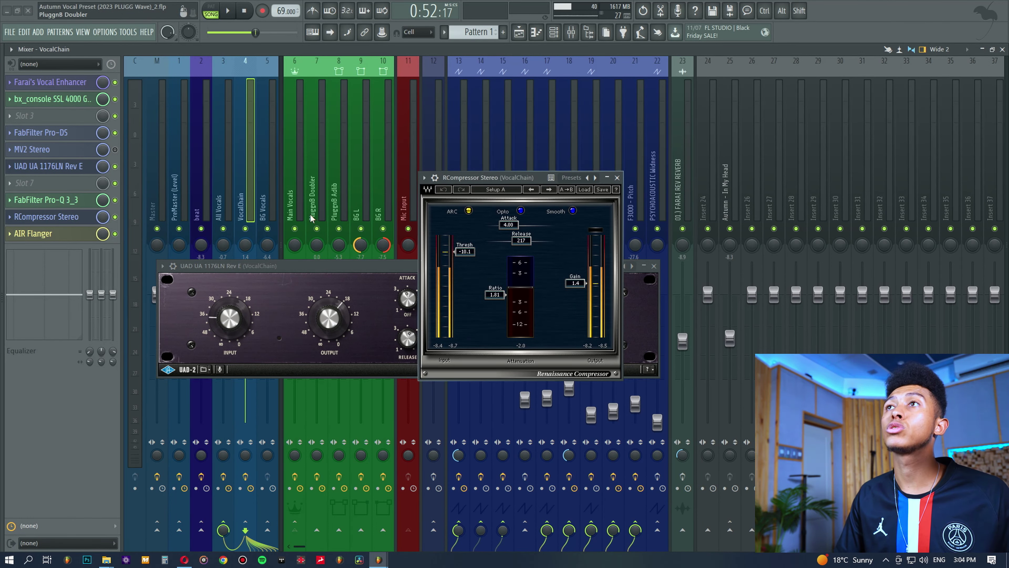
{"action": "left_click_drag", "start_coordinate": [400, 264], "coordinate": [362, 193]}
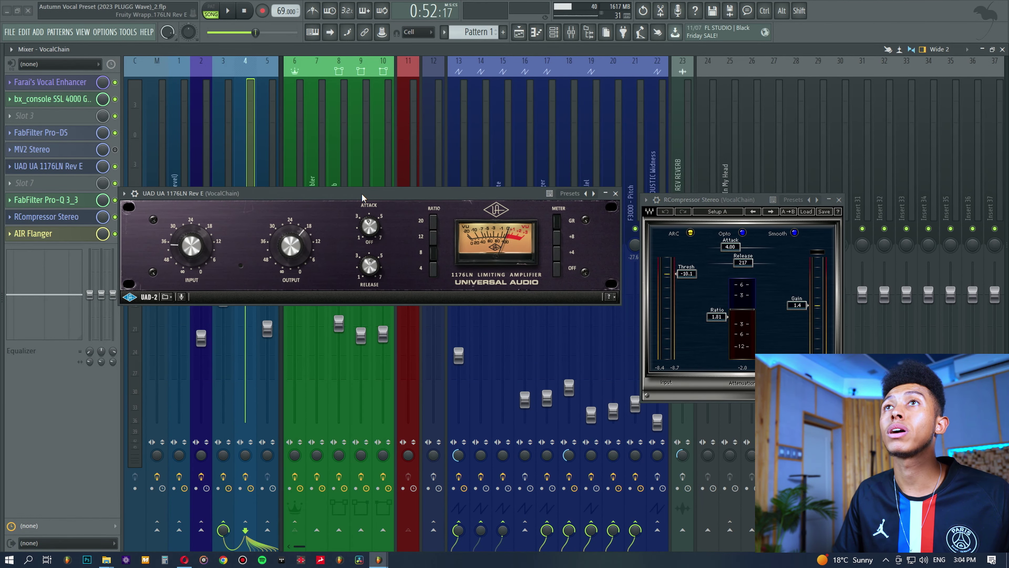
{"action": "left_click_drag", "start_coordinate": [728, 203], "coordinate": [710, 197]}
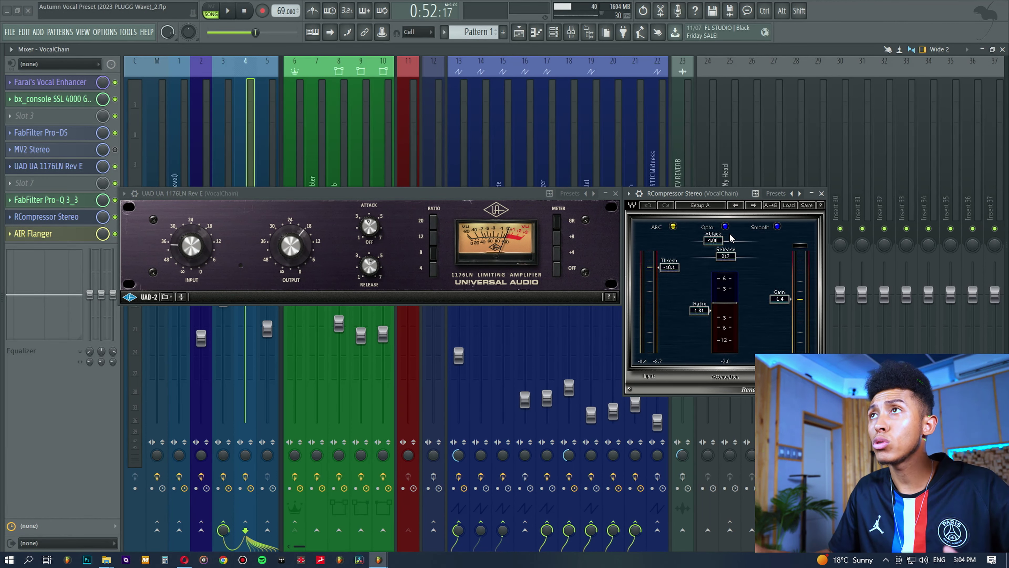
Play from bar 18 in the Playlist, then close both compressor windows and return to the mixer.
{"action": "left_click", "coordinate": [519, 38]}
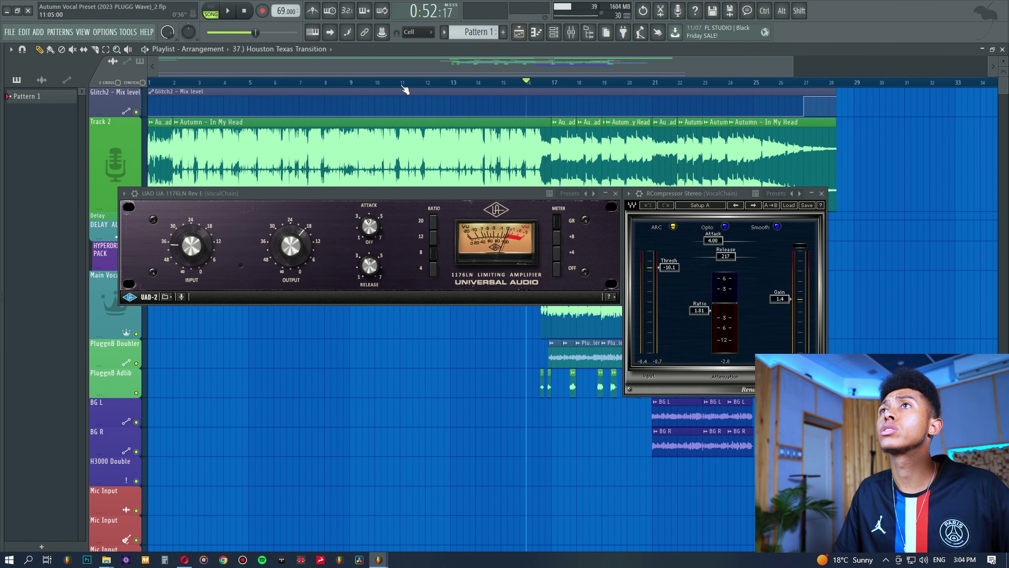
{"action": "left_click", "coordinate": [590, 87]}
{"action": "key", "text": "space"}
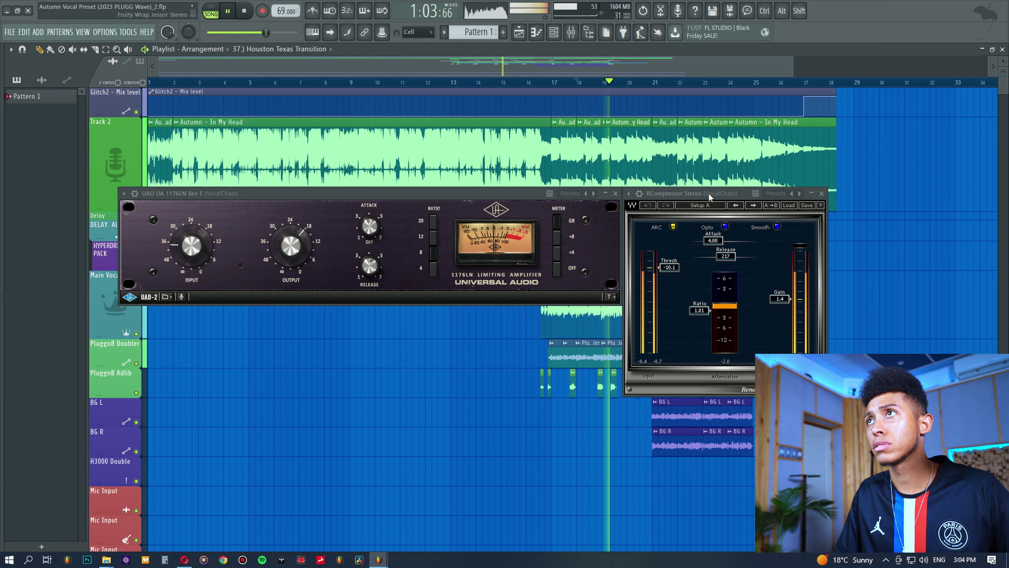
{"action": "key", "text": "space"}
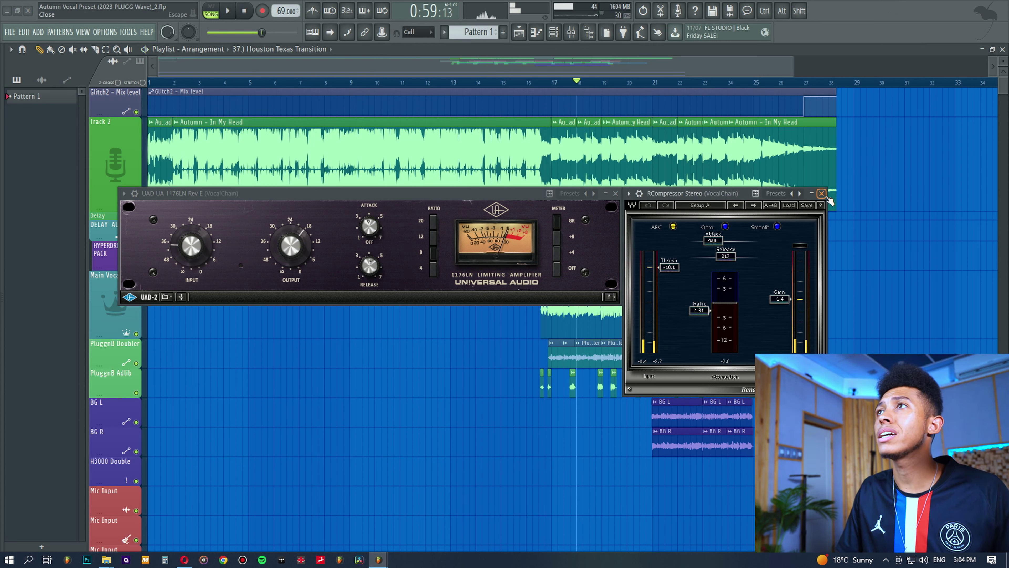
{"action": "left_click", "coordinate": [821, 193]}
{"action": "left_click", "coordinate": [616, 193]}
{"action": "key", "text": "F9"}
Load the UAD 1176LN Legacy into BG Vocals' first insert slot.
{"action": "left_click", "coordinate": [24, 82]}
{"action": "mouse_move", "coordinate": [24, 96]}
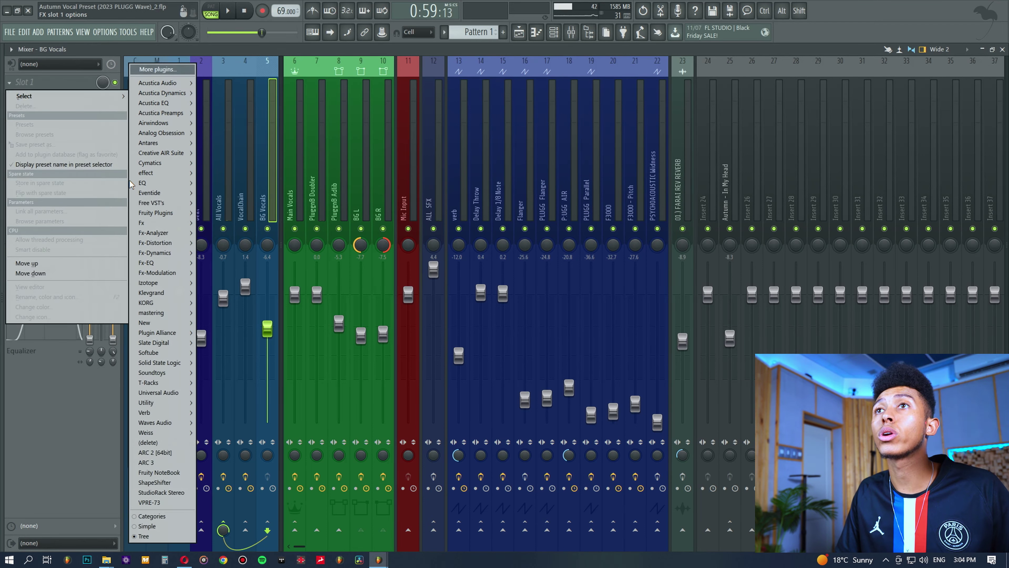
{"action": "mouse_move", "coordinate": [159, 392]}
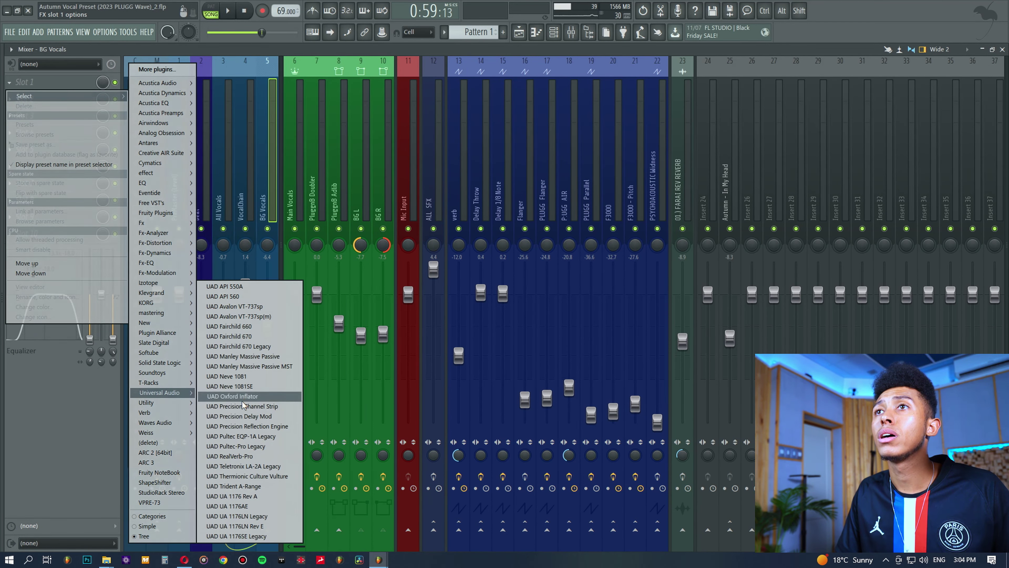
{"action": "left_click", "coordinate": [237, 516]}
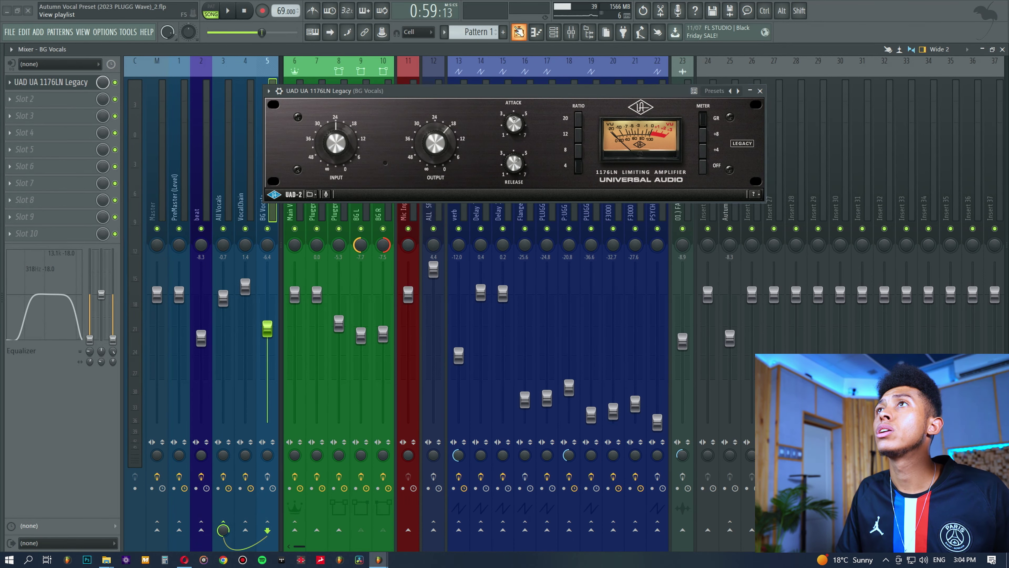
Move the song position to around bar 21 and solo the BG L and BG R tracks.
{"action": "left_click", "coordinate": [519, 32]}
{"action": "left_click_drag", "start_coordinate": [674, 83], "coordinate": [652, 84]}
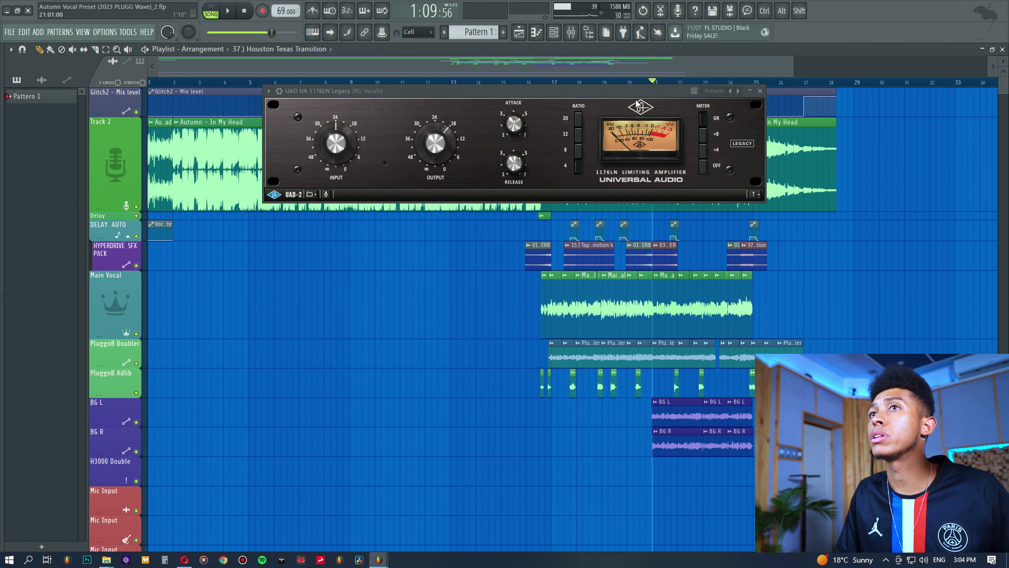
{"action": "right_click", "coordinate": [136, 422]}
{"action": "left_click", "coordinate": [571, 31]}
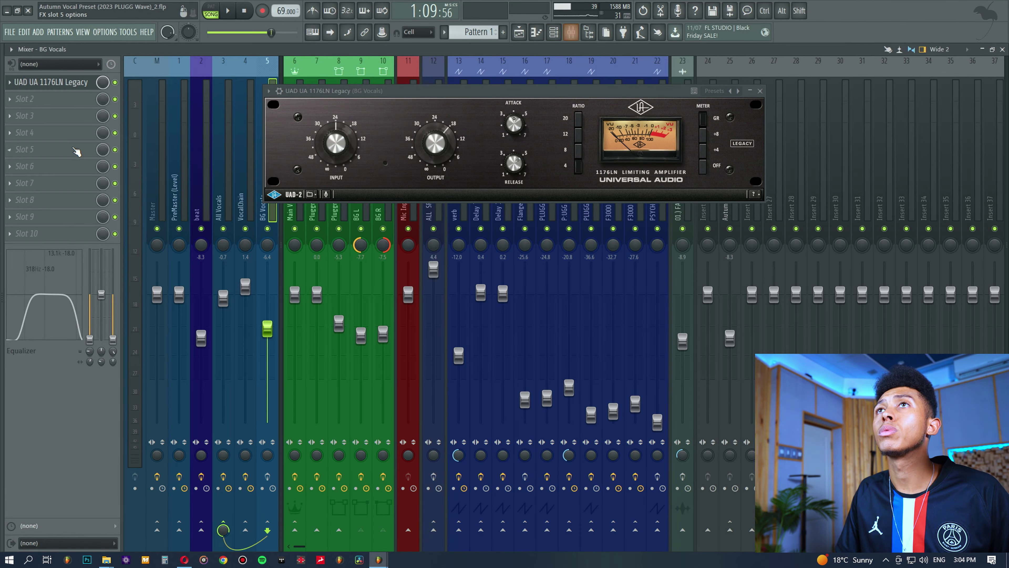
Audition BG Vocals with the 1176LN toggled, raise output to -12.48 dB, reset input to -24 dB.
{"action": "key", "text": "space"}
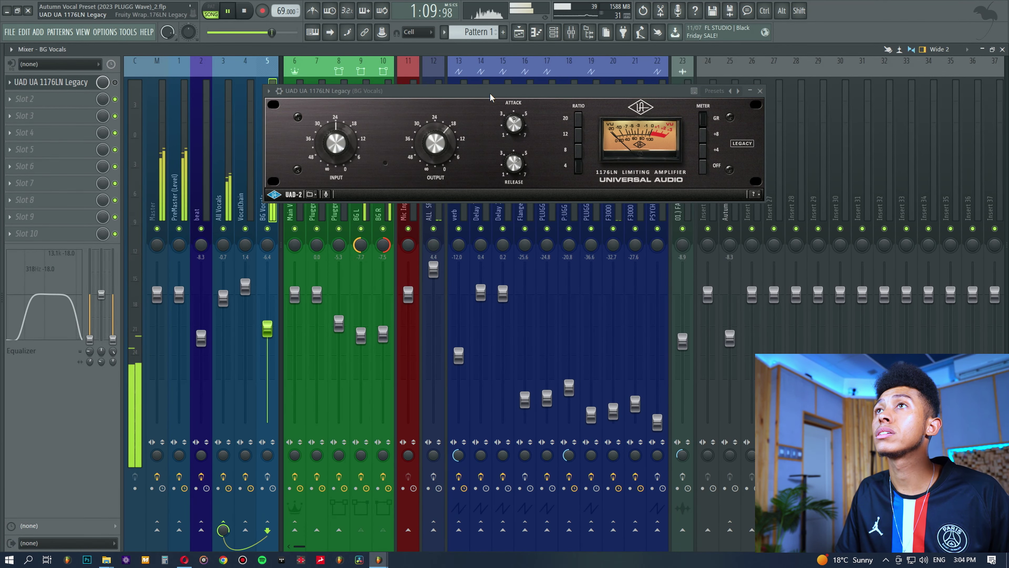
{"action": "left_click_drag", "start_coordinate": [489, 93], "coordinate": [435, 182]}
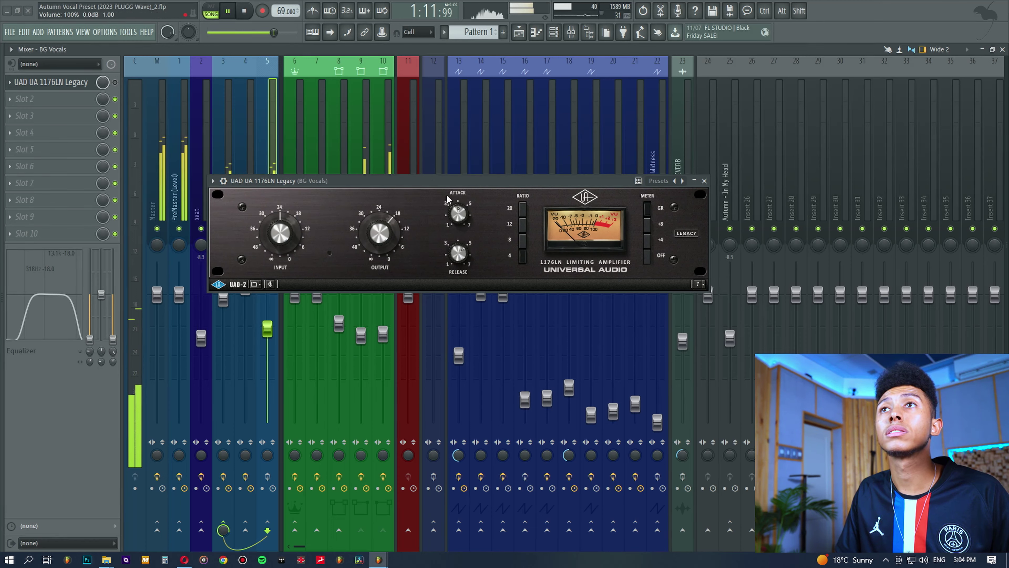
{"action": "key", "text": "space"}
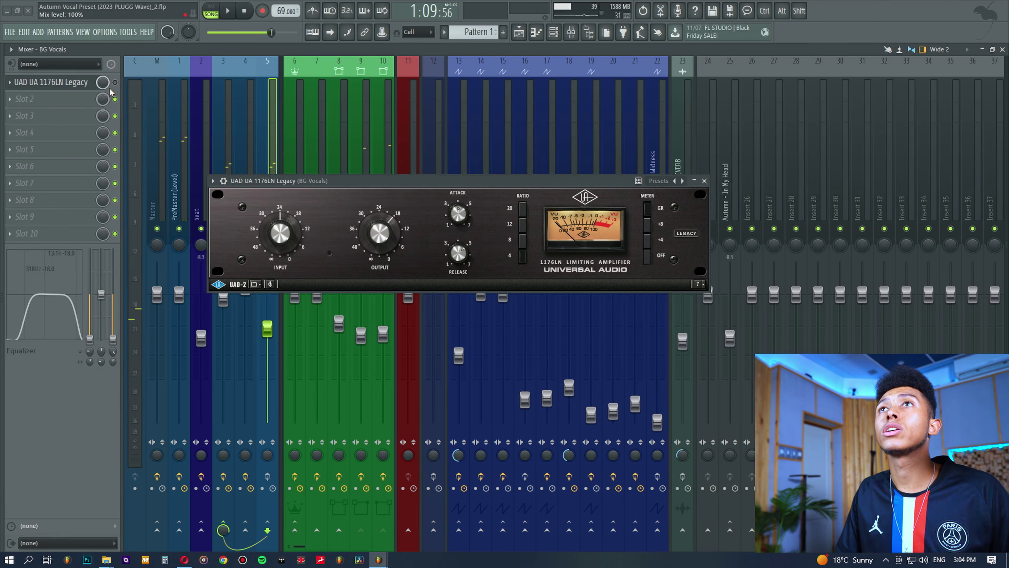
{"action": "left_click", "coordinate": [115, 83]}
{"action": "key", "text": "space"}
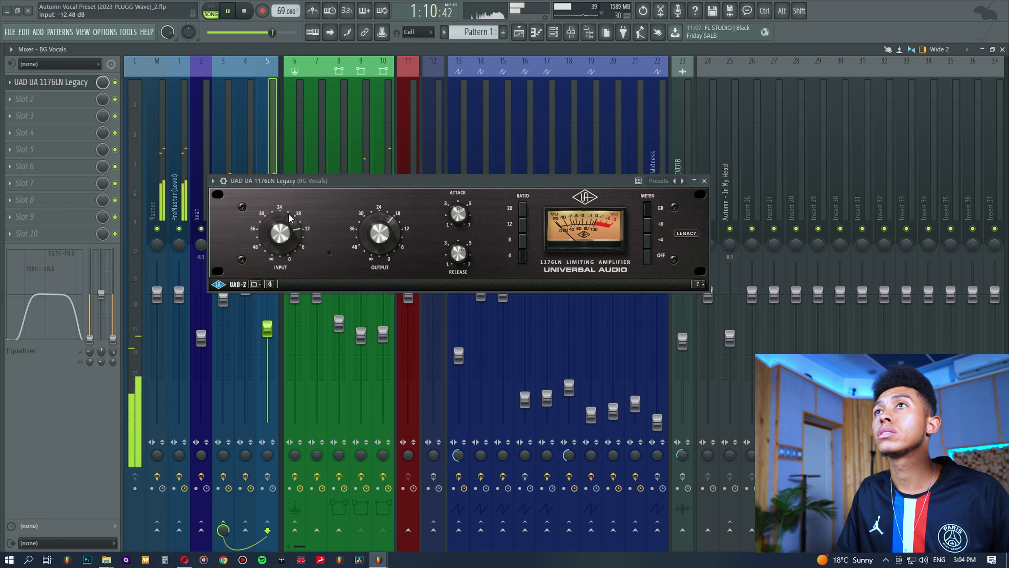
{"action": "left_click_drag", "start_coordinate": [381, 230], "coordinate": [383, 226]}
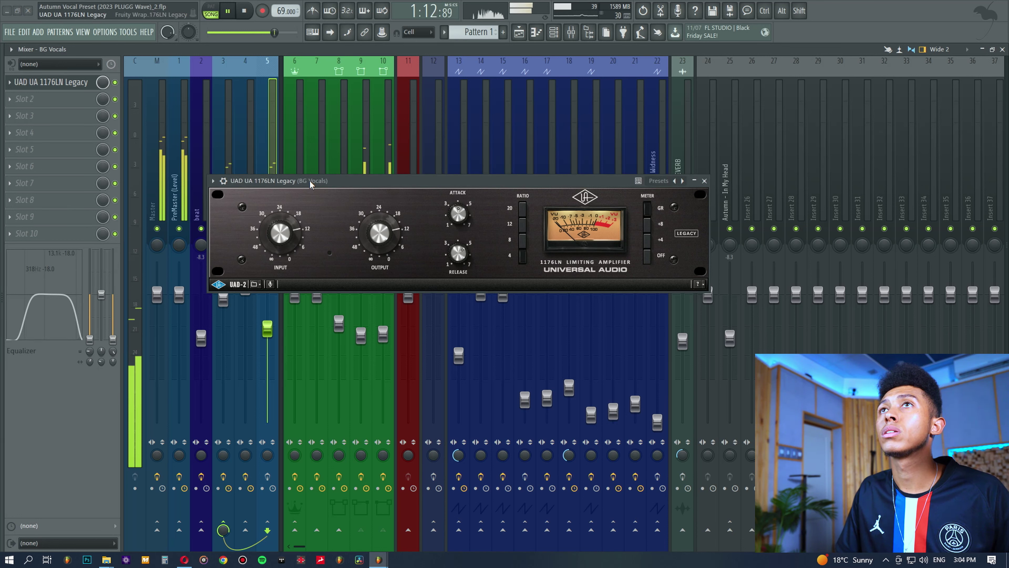
{"action": "key", "text": "space"}
{"action": "left_click", "coordinate": [280, 234], "text": "ctrl"}
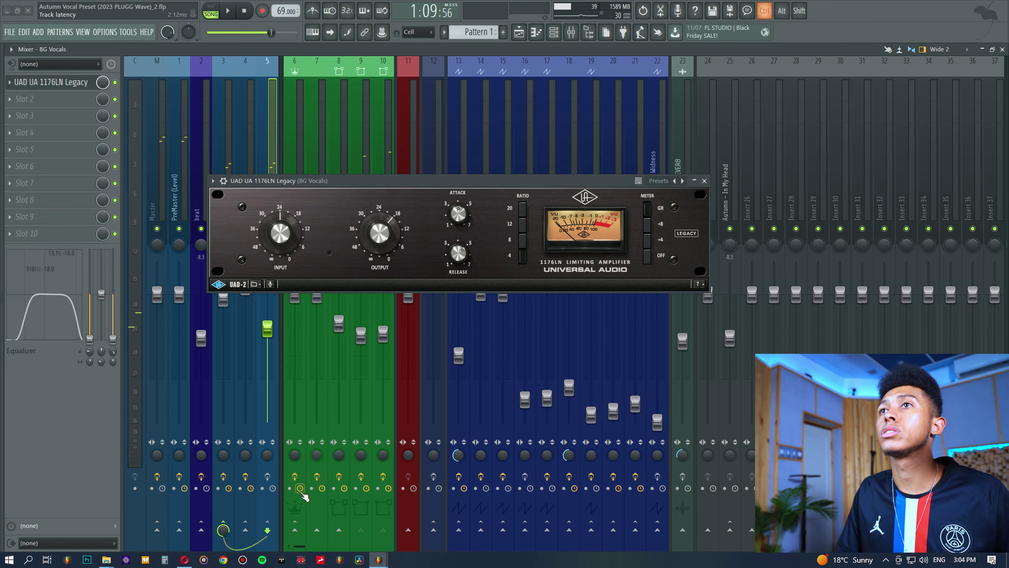
Play from bar 23 with the 1176LN input raised to about -13.92 dB and output lowered to about -21.12 dB.
{"action": "key", "text": "F5"}
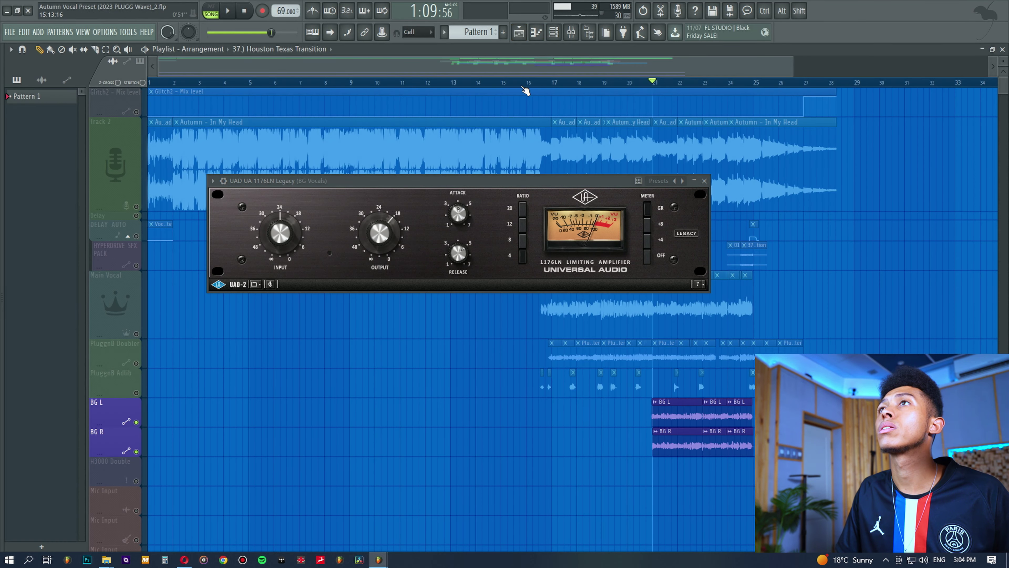
{"action": "left_click_drag", "start_coordinate": [525, 91], "coordinate": [703, 98]}
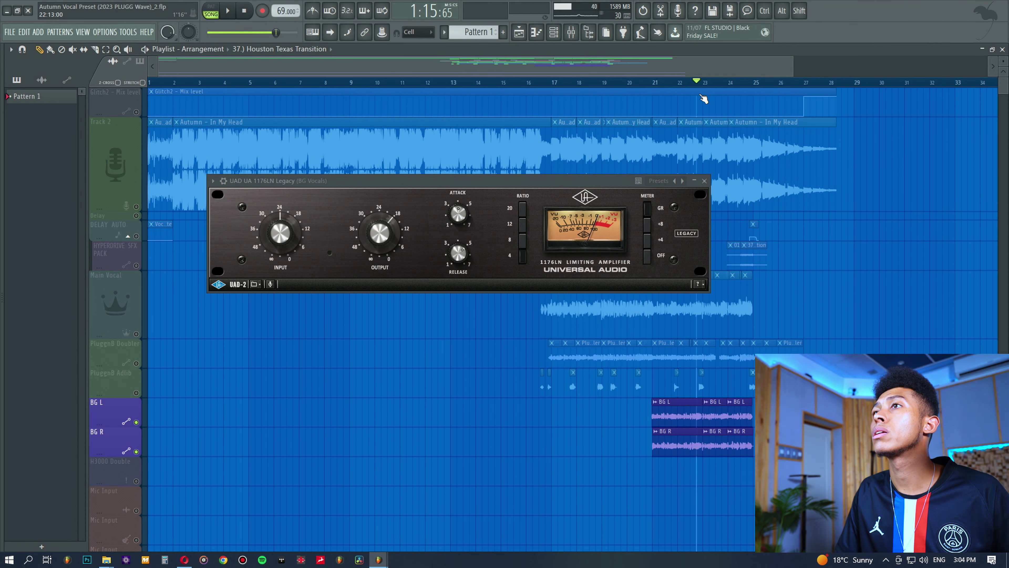
{"action": "key", "text": "space"}
{"action": "left_click_drag", "start_coordinate": [272, 238], "coordinate": [273, 228]}
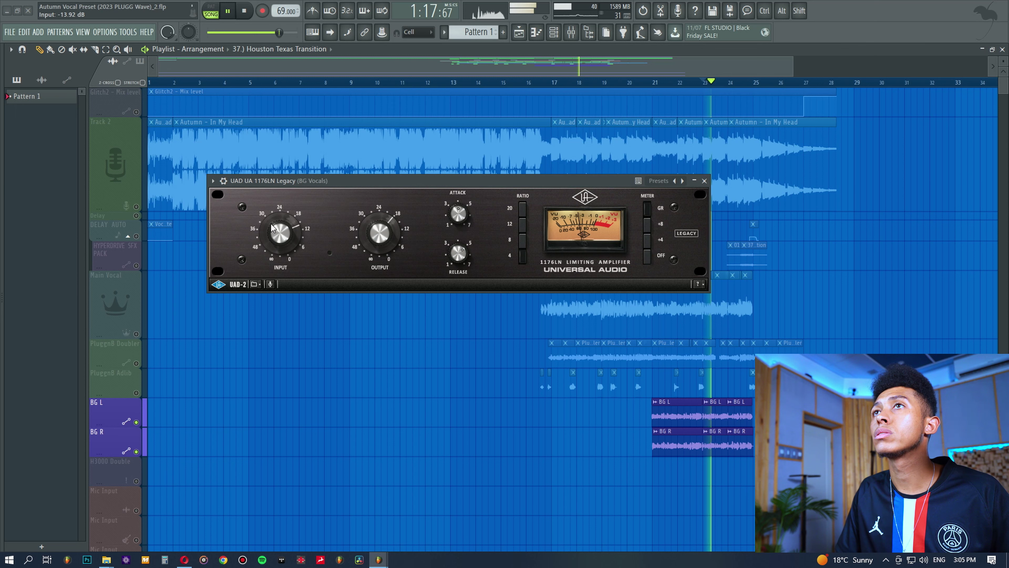
{"action": "left_click_drag", "start_coordinate": [369, 232], "coordinate": [369, 239]}
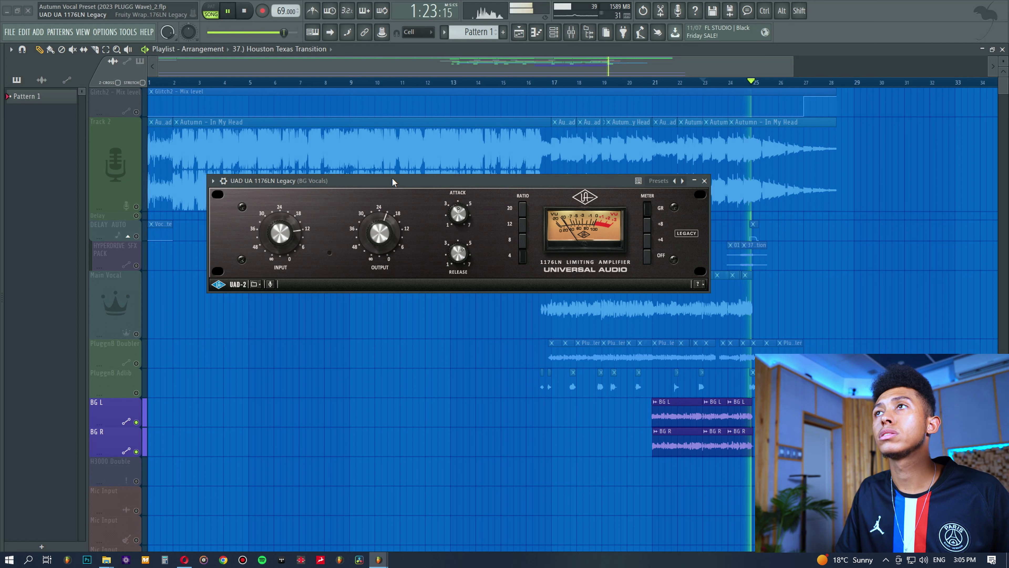
{"action": "key", "text": "space"}
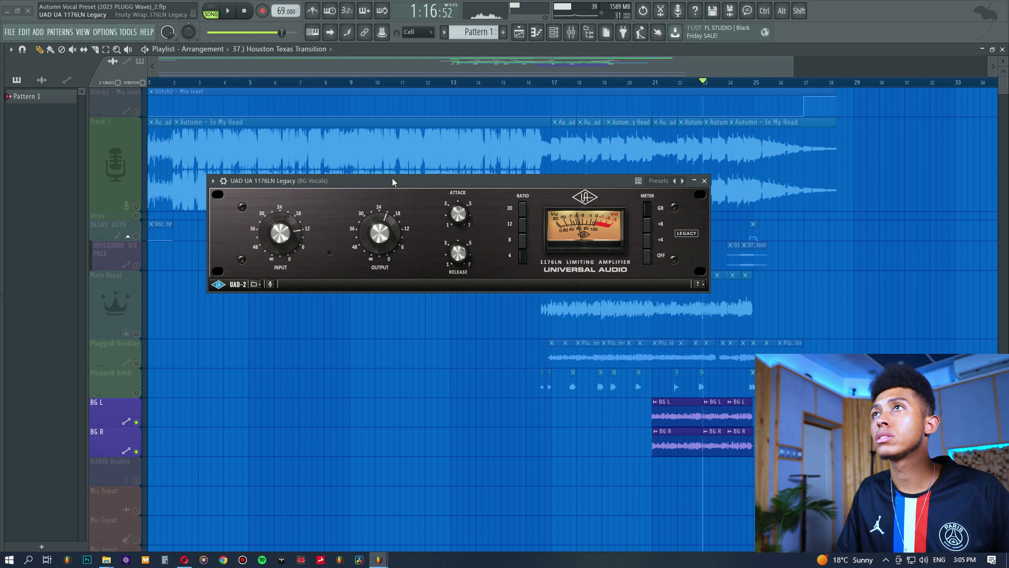
Engage all 1176LN ratios at once and audition the new settings.
{"action": "left_click", "coordinate": [523, 219], "text": "shift"}
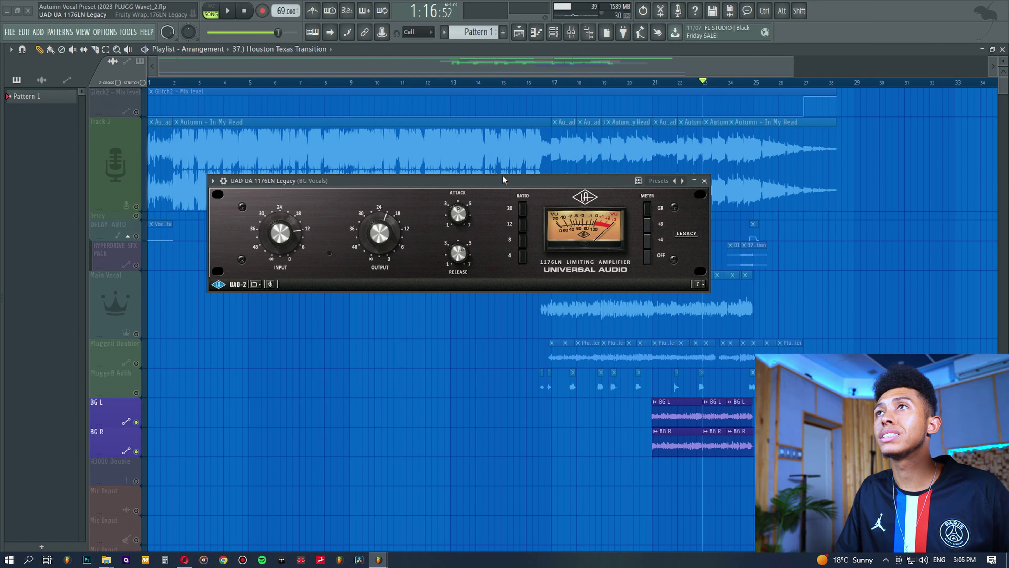
{"action": "key", "text": "space"}
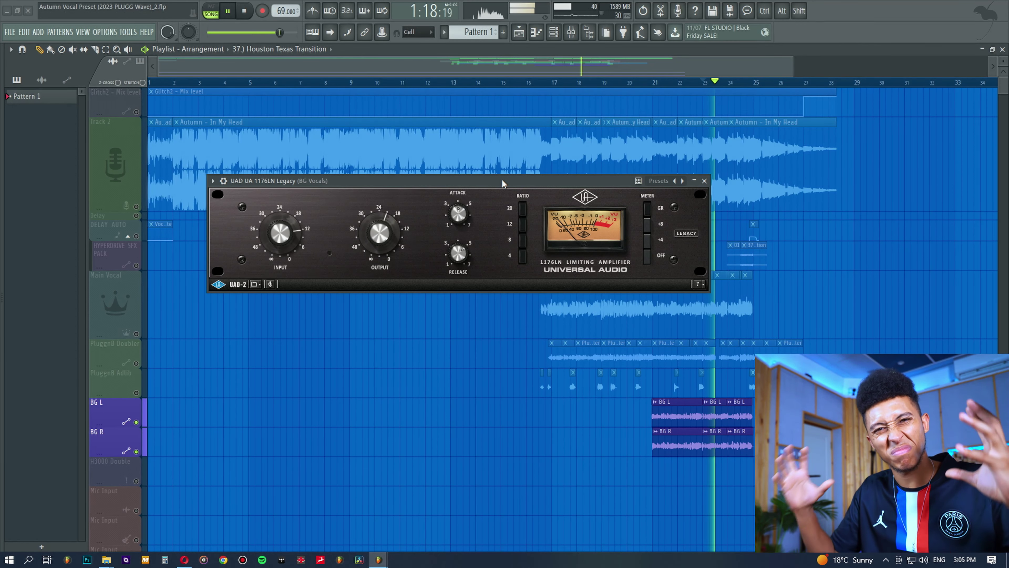
{"action": "scroll", "coordinate": [293, 225], "scroll_direction": "up", "scroll_amount": 3}
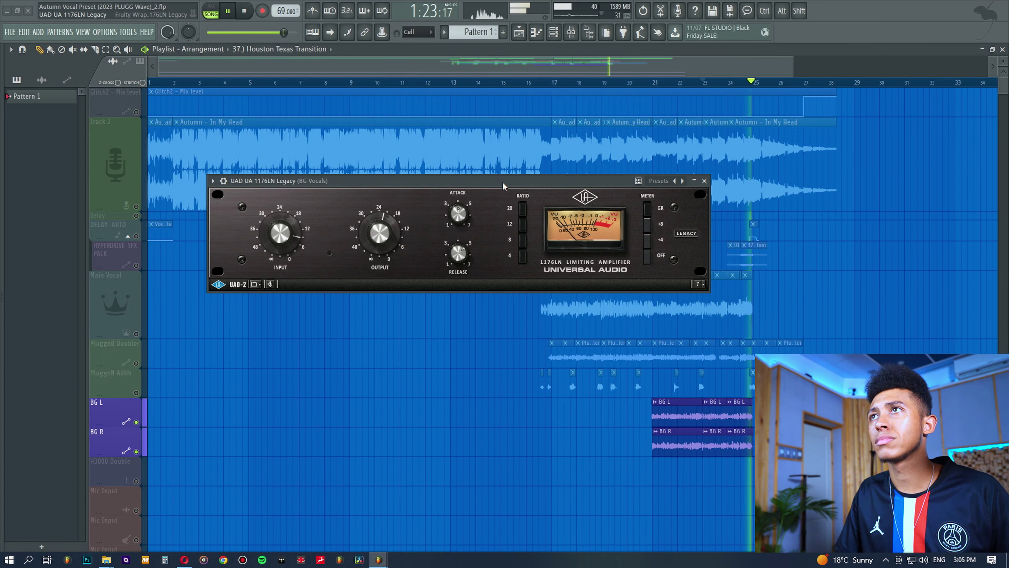
{"action": "key", "text": "space"}
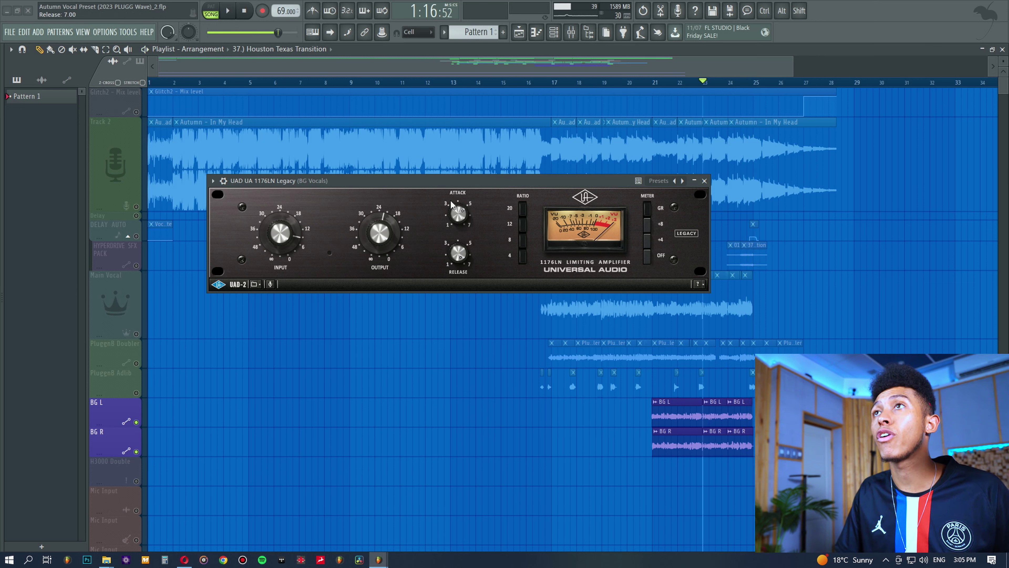
Audition the BG Vocals, then crank the 1176LN Legacy input to 0 dB during playback.
{"action": "key", "text": "space"}
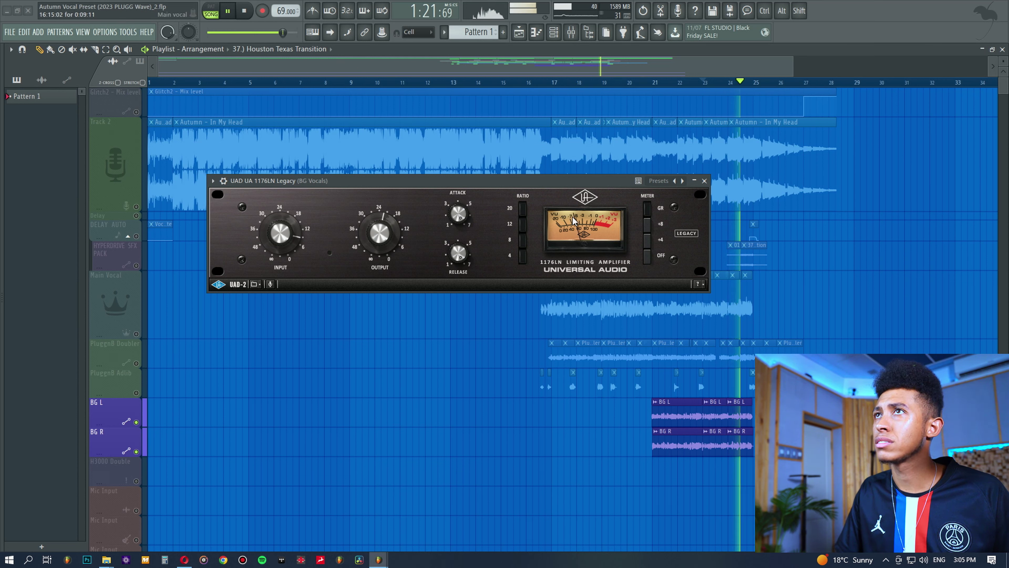
{"action": "key", "text": "space"}
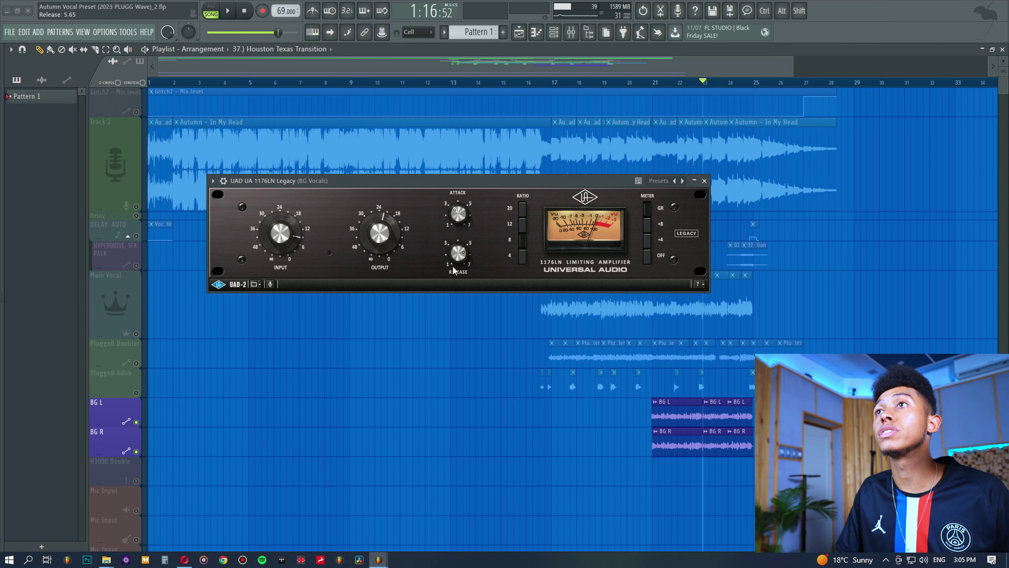
{"action": "key", "text": "space"}
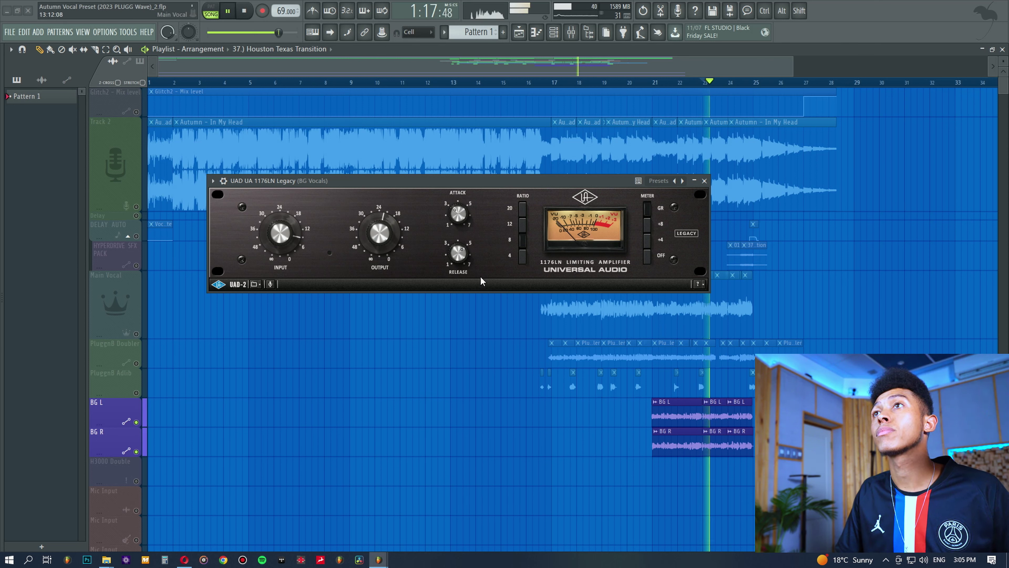
{"action": "left_click_drag", "start_coordinate": [280, 234], "coordinate": [277, 225]}
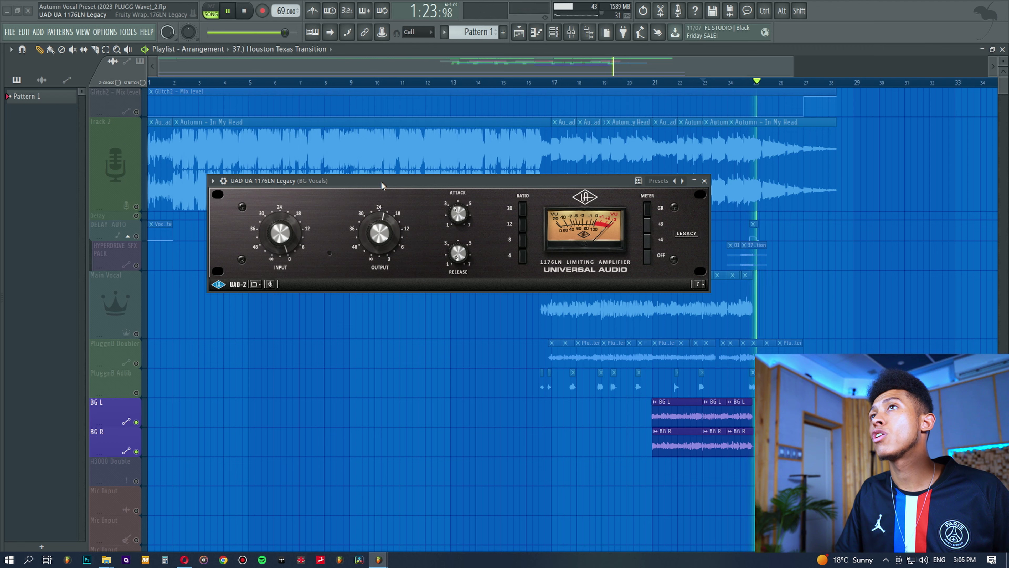
{"action": "key", "text": "space"}
Unmute the BG L track and all other playlist tracks.
{"action": "left_click", "coordinate": [571, 32]}
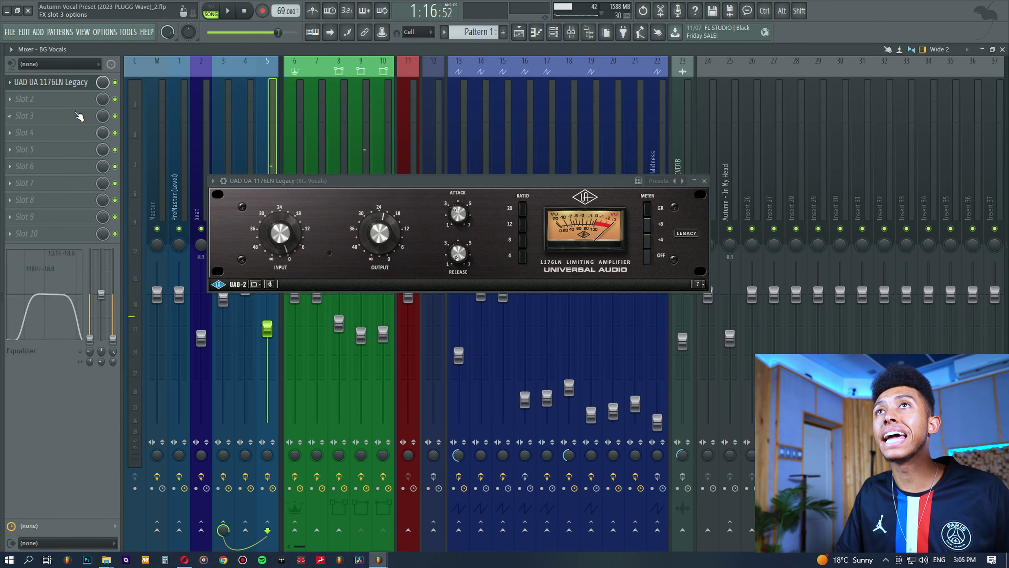
{"action": "left_click", "coordinate": [24, 99]}
{"action": "left_click", "coordinate": [409, 117]}
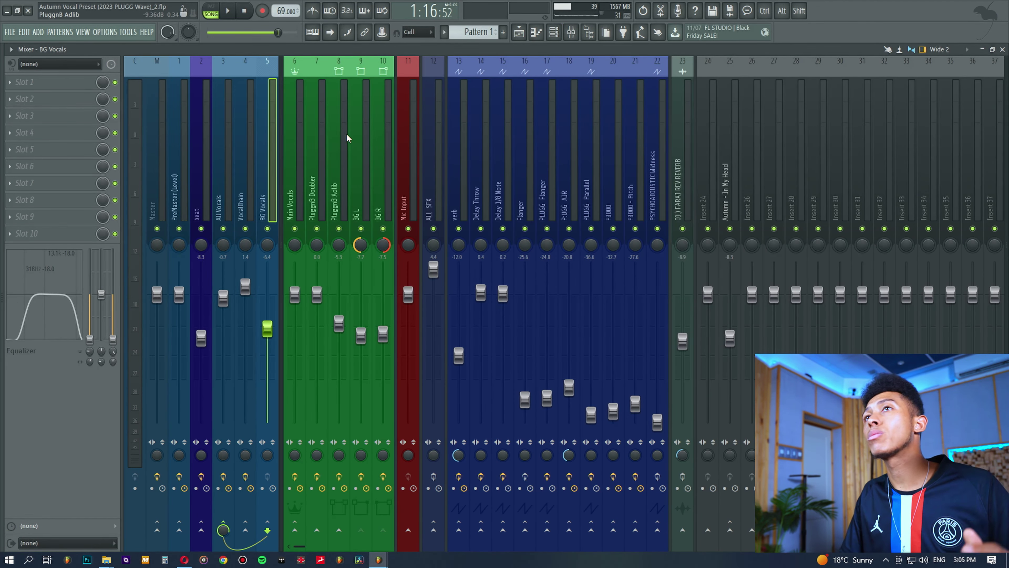
{"action": "left_click", "coordinate": [517, 34]}
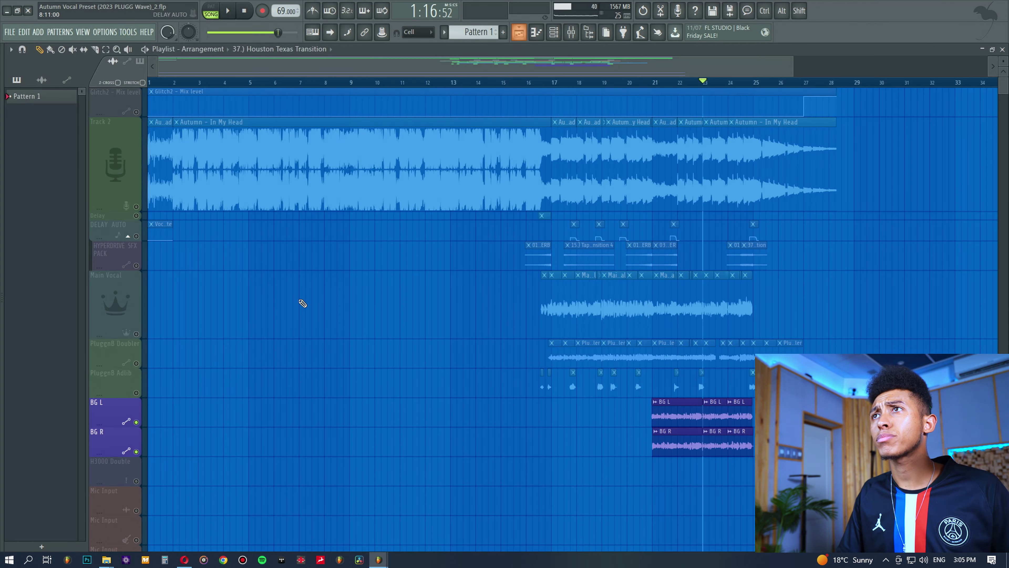
{"action": "left_click", "coordinate": [137, 422]}
{"action": "left_click", "coordinate": [136, 422], "text": "ctrl"}
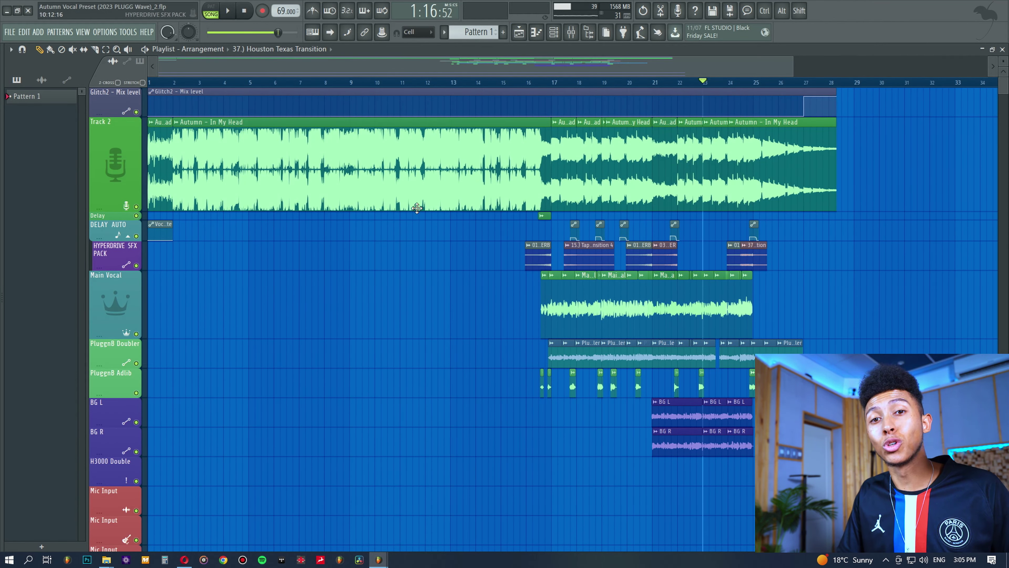
Select the VocalChain mixer insert and open its UAD 1176LN Rev E.
{"action": "left_click", "coordinate": [554, 32]}
{"action": "left_click", "coordinate": [571, 32]}
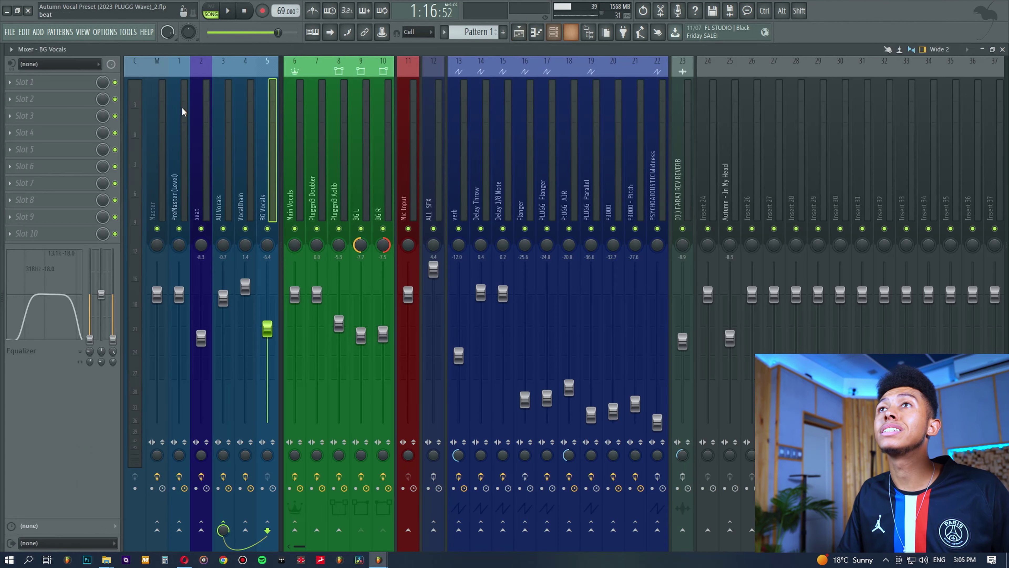
{"action": "left_click", "coordinate": [240, 167]}
{"action": "left_click", "coordinate": [60, 166]}
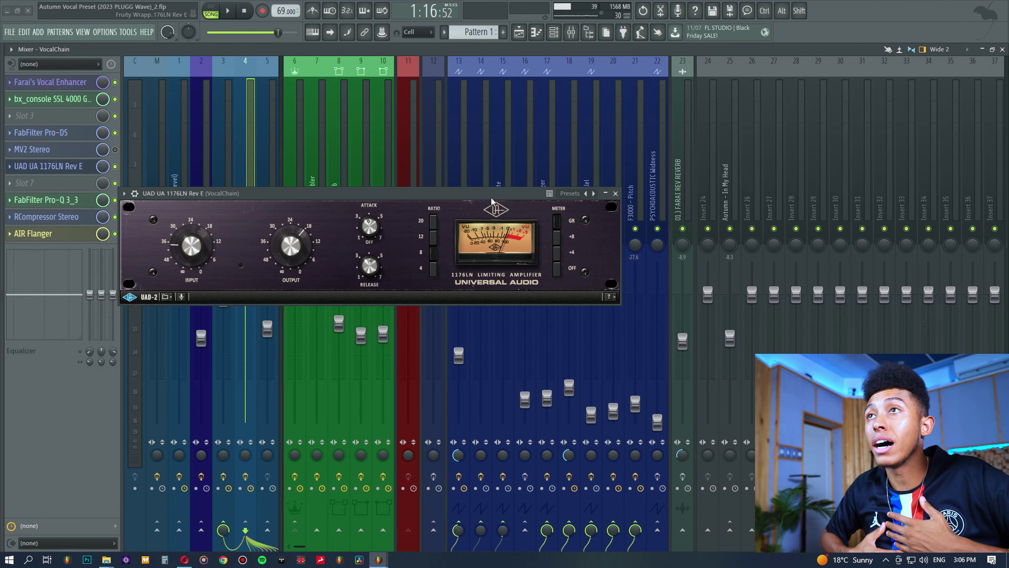
Move the 1176LN Rev E window down and right to reveal the mixer track names.
{"action": "left_click_drag", "start_coordinate": [492, 200], "coordinate": [529, 238]}
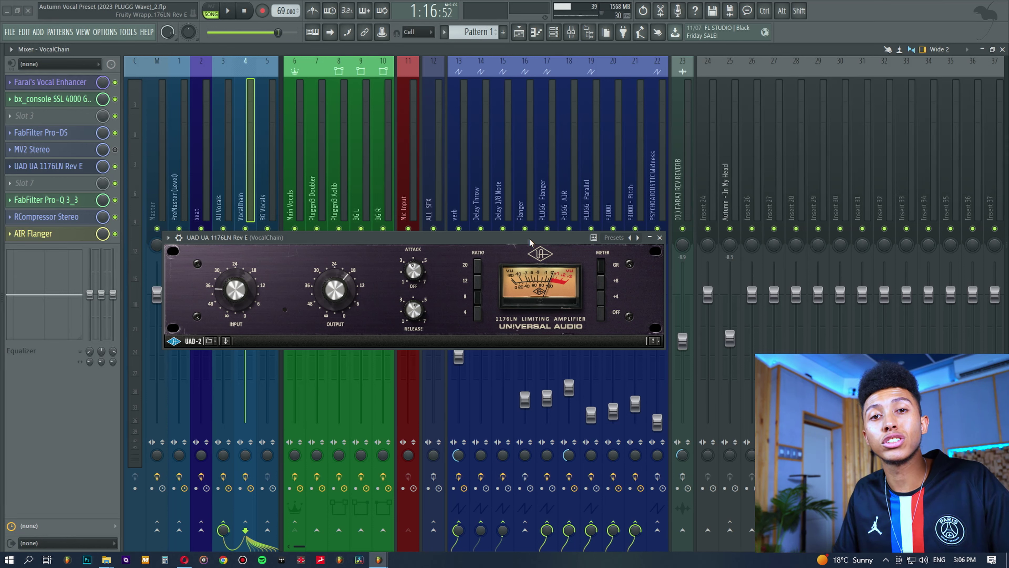
{"action": "left_click_drag", "start_coordinate": [530, 238], "coordinate": [526, 240]}
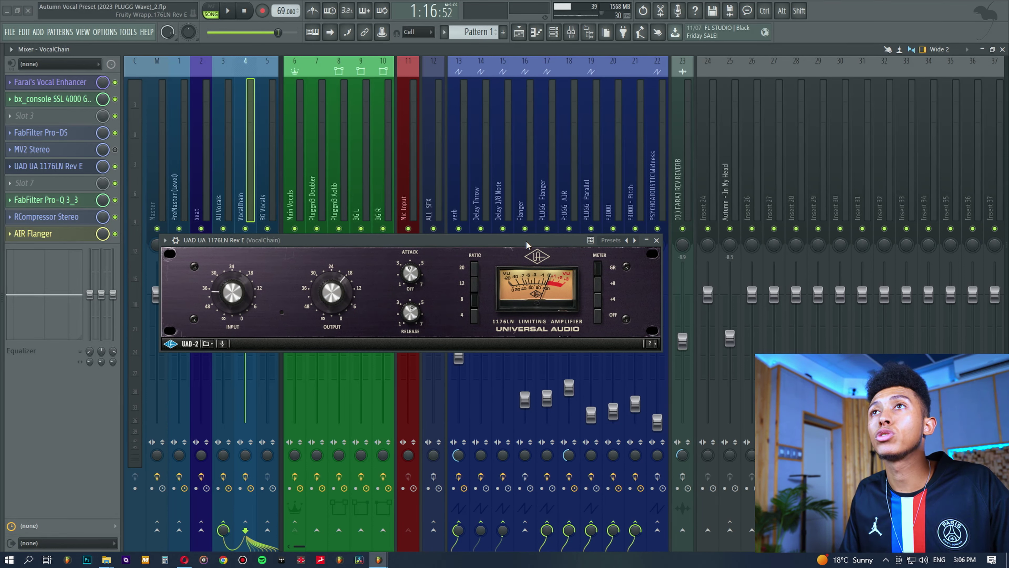